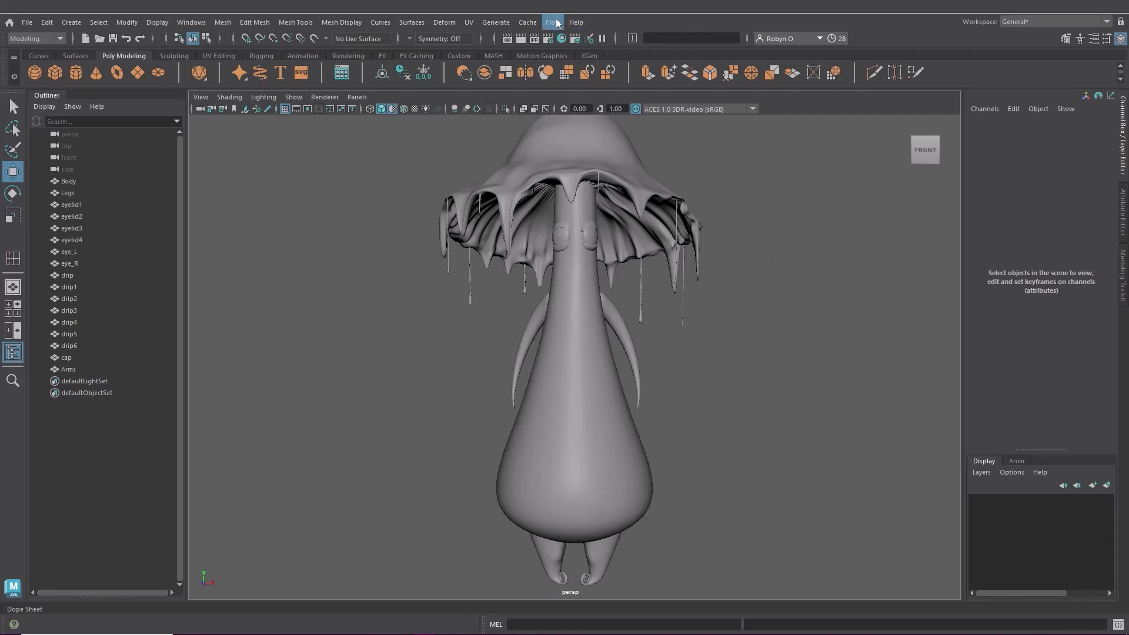
# - Bring up the Plug-in Manager to check that flowRetopology.py and Flow.py are loaded and auto-loading
pyautogui.click(201, 23)
pyautogui.moveTo(248, 153)
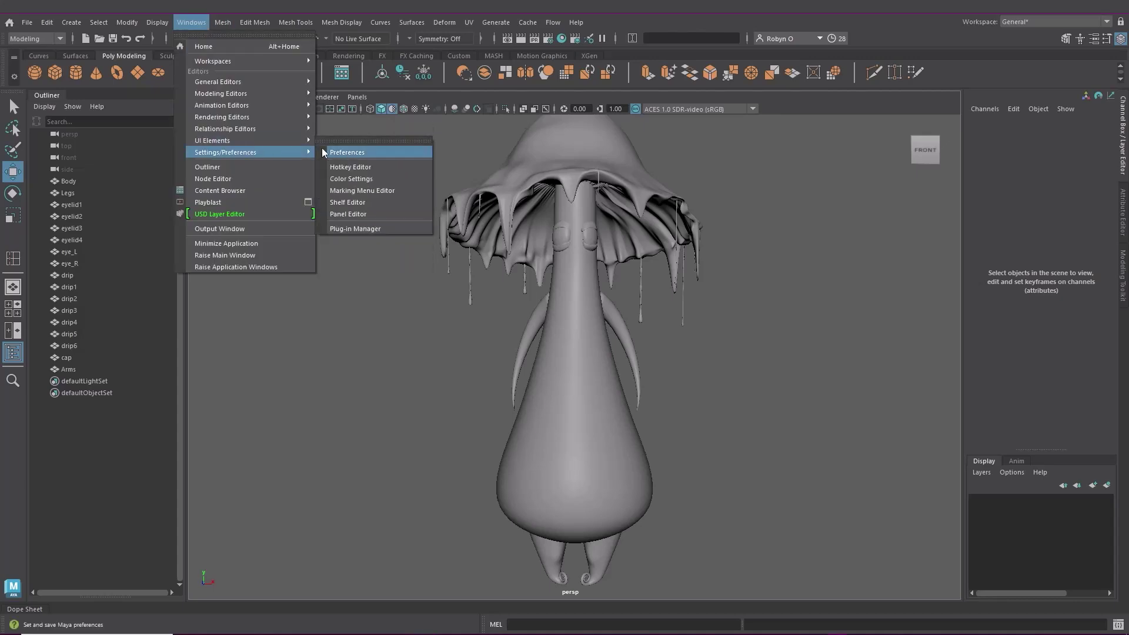
pyautogui.click(356, 229)
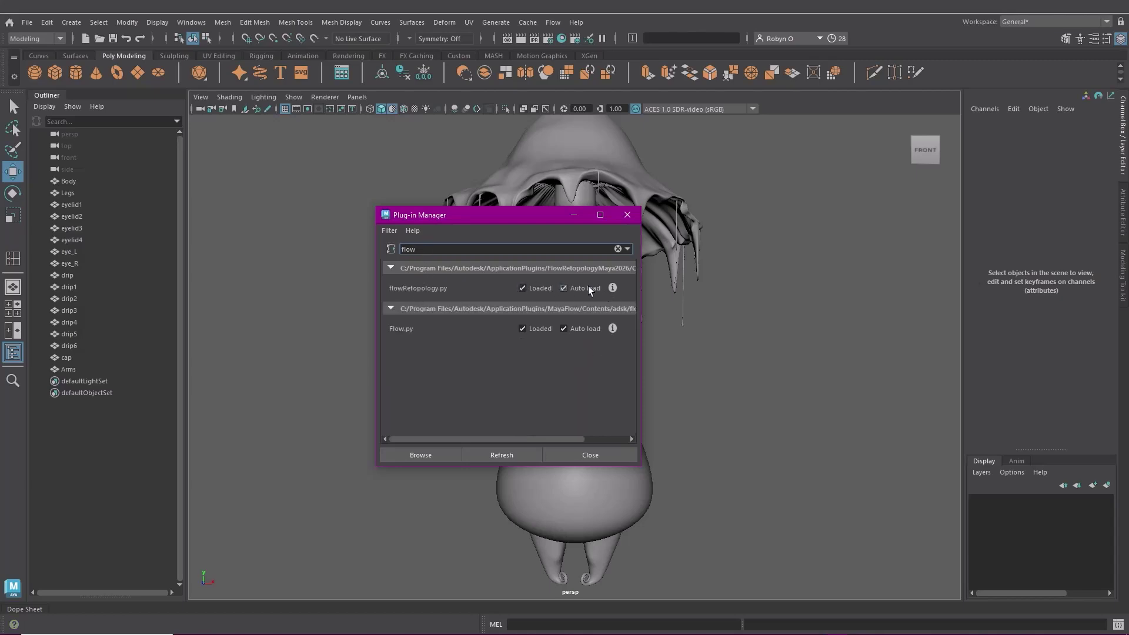
# - Close the Plug-in Manager and inspect the mushroom cap from above and around
pyautogui.click(578, 457)
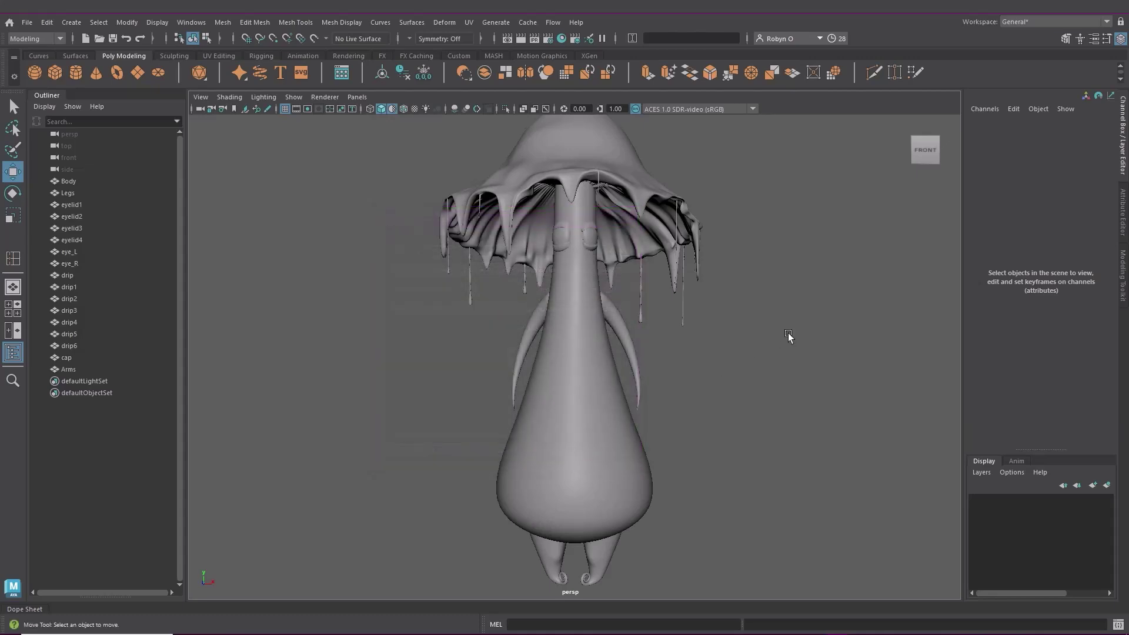
pyautogui.keyDown('alt'); pyautogui.moveTo(827, 392); pyautogui.dragTo(292, 373); pyautogui.keyUp('alt')
pyautogui.keyDown('alt'); pyautogui.moveTo(680, 375); pyautogui.dragTo(650, 378); pyautogui.keyUp('alt')
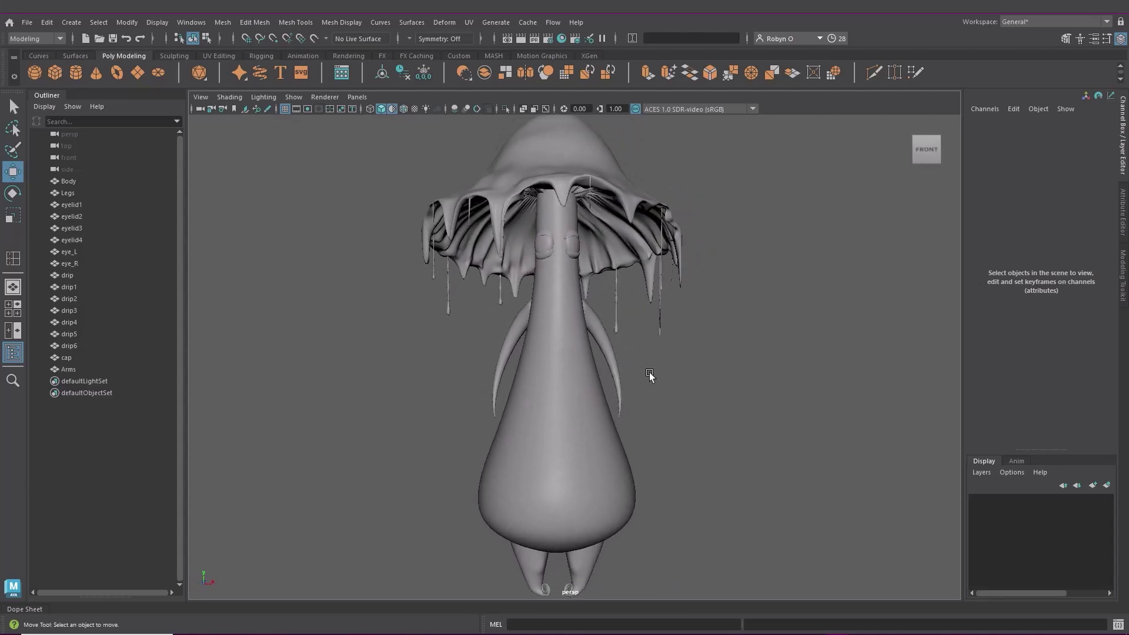
pyautogui.click(677, 320)
pyautogui.keyDown('alt'); pyautogui.moveTo(677, 320); pyautogui.dragTo(660, 471, button='right'); pyautogui.keyUp('alt')
pyautogui.scroll(-5, 660, 470)
pyautogui.keyDown('alt'); pyautogui.moveTo(662, 465); pyautogui.dragTo(668, 521); pyautogui.keyUp('alt')
pyautogui.scroll(3, 637, 424)
# - Select and inspect the Legs, Body and Arms objects from several angles, including underneath
pyautogui.click(547, 506)
pyautogui.keyDown('alt'); pyautogui.moveTo(647, 461); pyautogui.dragTo(532, 335); pyautogui.keyUp('alt')
pyautogui.click(532, 335)
pyautogui.scroll(3, 662, 260)
pyautogui.scroll(-3, 662, 260)
pyautogui.click(585, 371)
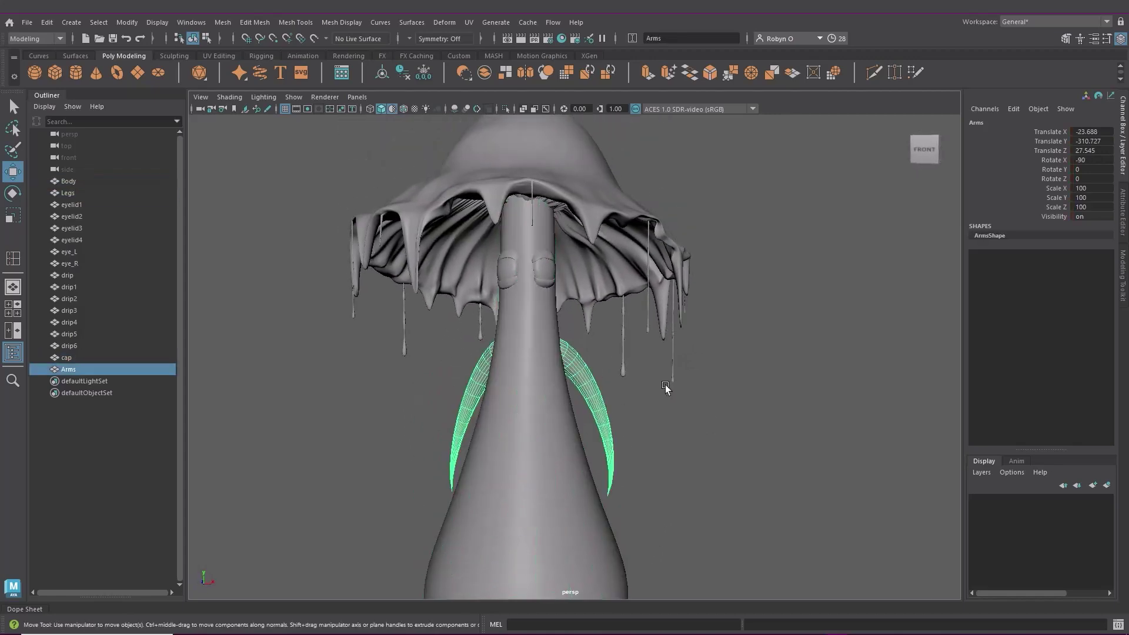
pyautogui.keyDown('alt'); pyautogui.moveTo(585, 371); pyautogui.dragTo(703, 382); pyautogui.keyUp('alt')
pyautogui.scroll(-2, 713, 373)
pyautogui.scroll(3, 617, 277)
pyautogui.keyDown('alt'); pyautogui.moveTo(617, 277); pyautogui.dragTo(620, 383); pyautogui.keyUp('alt')
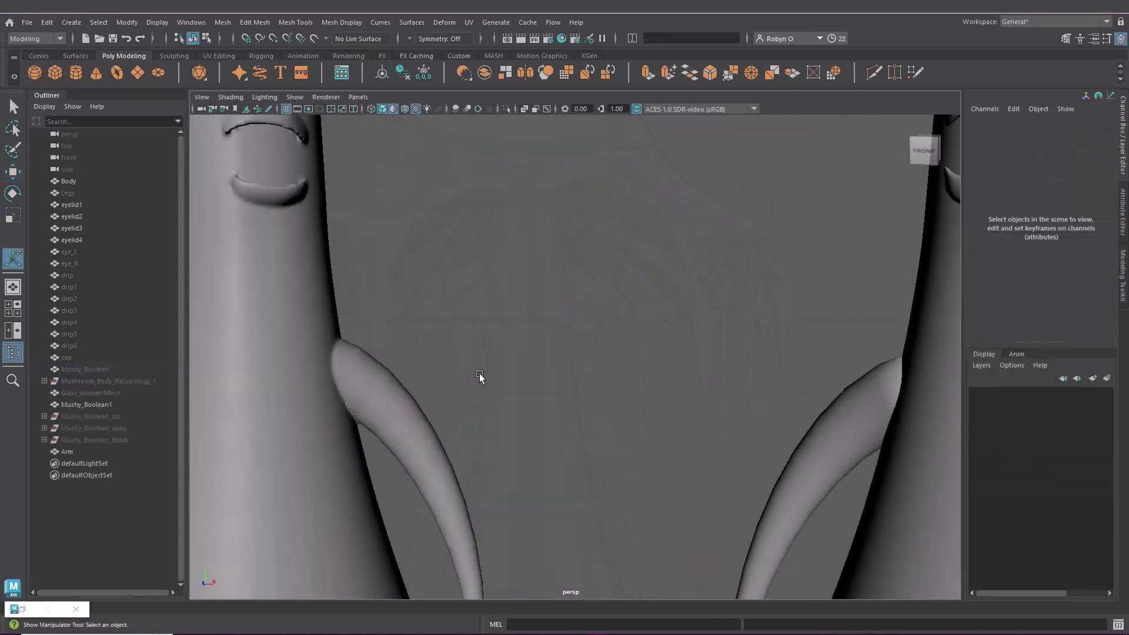
# - Select the Body and add the Arm to the selection
pyautogui.scroll(-5, 672, 368)
pyautogui.moveTo(673, 368)
pyautogui.keyDown('alt'); pyautogui.mouseDown()
pyautogui.moveTo(602, 386)
pyautogui.moveTo(695, 415)
pyautogui.moveTo(575, 416)
pyautogui.moveTo(784, 421)
pyautogui.moveTo(660, 378)
pyautogui.mouseUp(); pyautogui.keyUp('alt')
pyautogui.scroll(3, 603, 386)
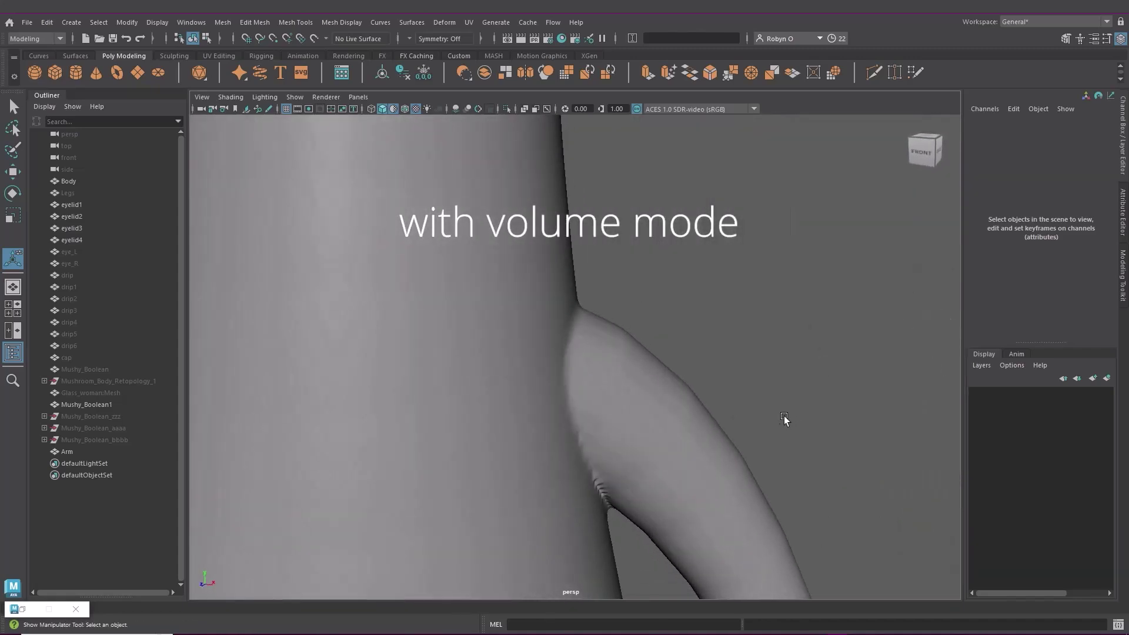
pyautogui.scroll(-5, 779, 419)
pyautogui.scroll(5, 660, 379)
pyautogui.click(542, 380)
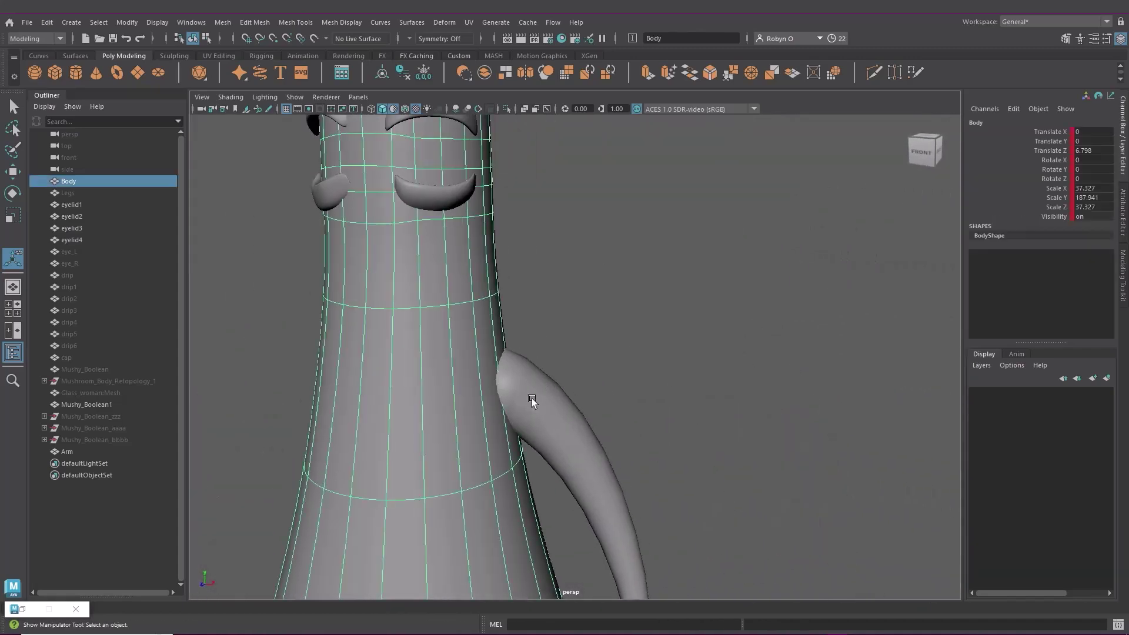
pyautogui.keyDown('shift'); pyautogui.click(534, 402); pyautogui.keyUp('shift')
# - Apply a Boolean Union in Mesh geometry mode and select the resulting surface
pyautogui.click(232, 26)
pyautogui.moveTo(261, 54)
pyautogui.click(442, 55)
pyautogui.click(722, 230)
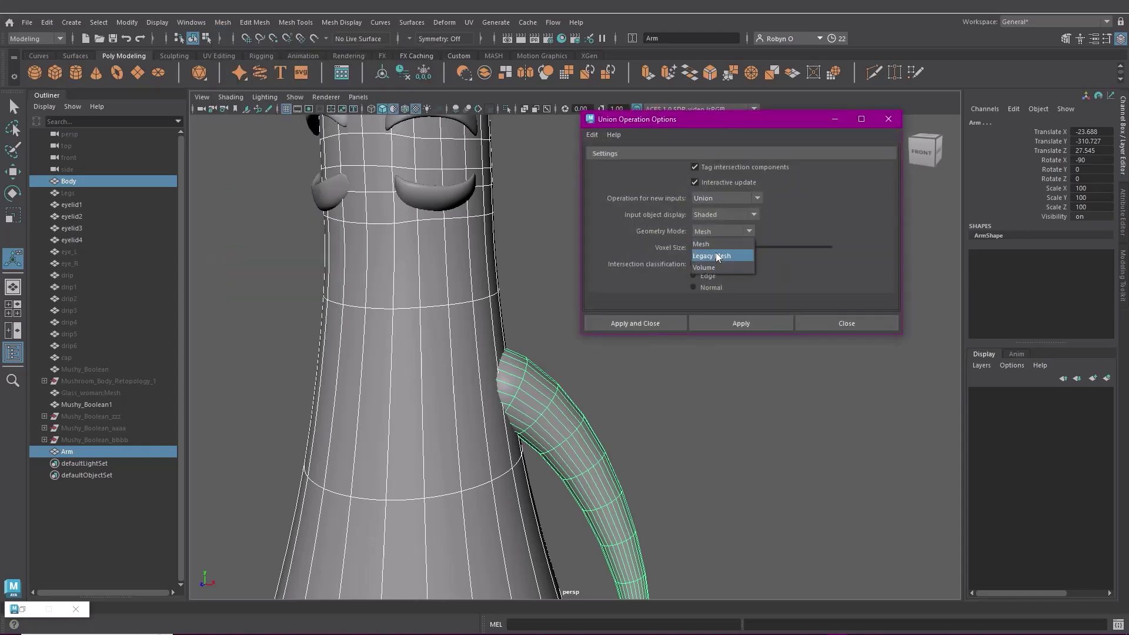
pyautogui.click(720, 297)
pyautogui.click(625, 324)
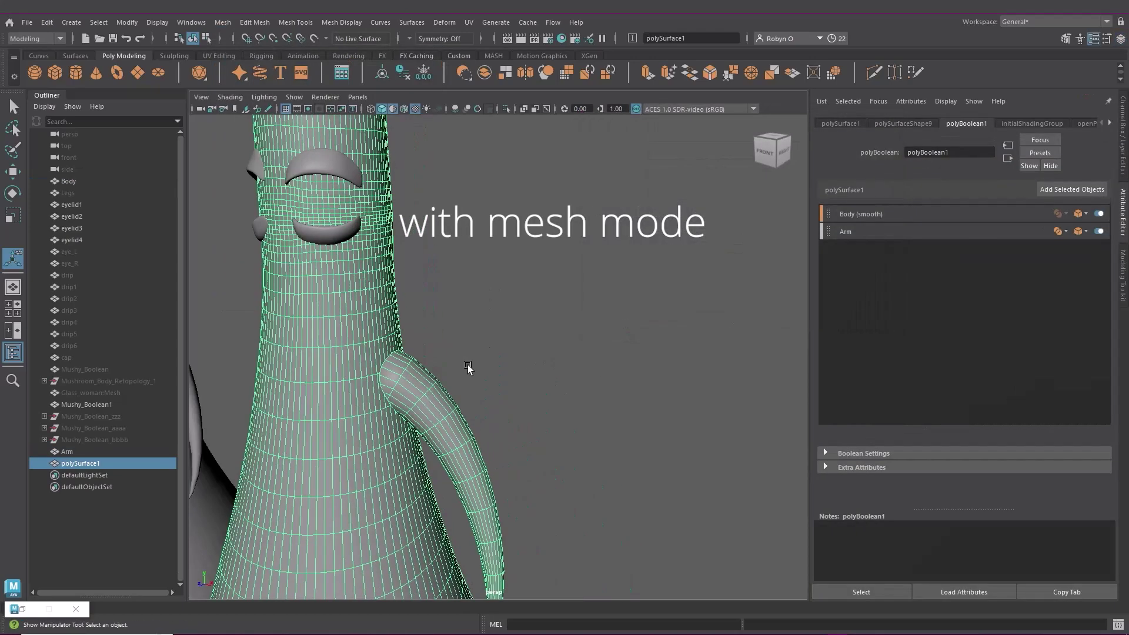
pyautogui.scroll(5, 530, 315)
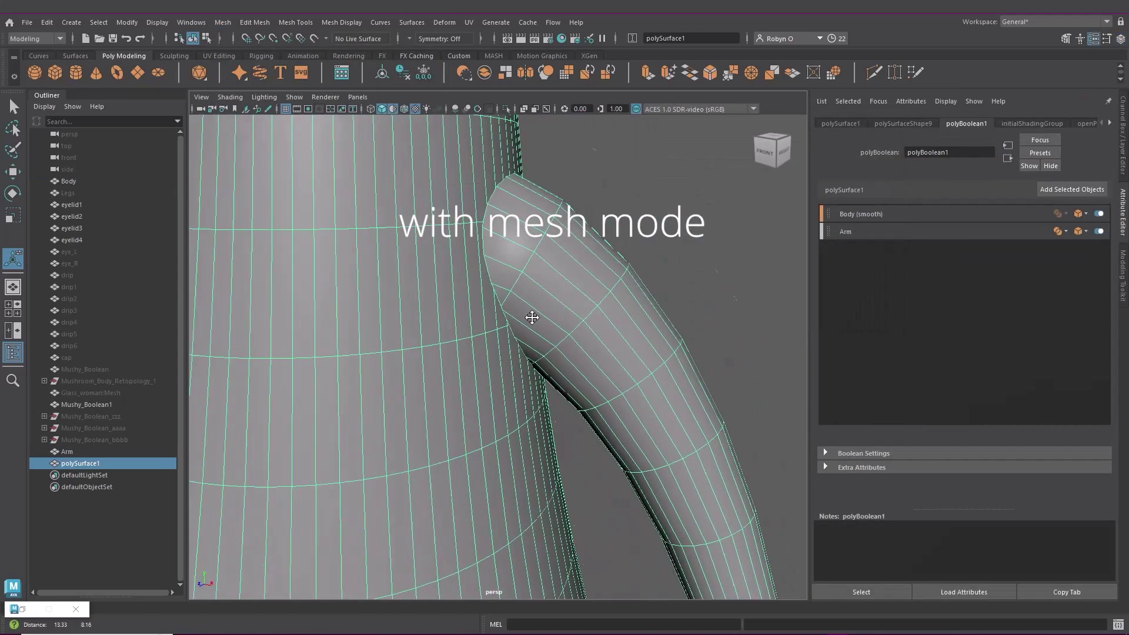
pyautogui.click(80, 463)
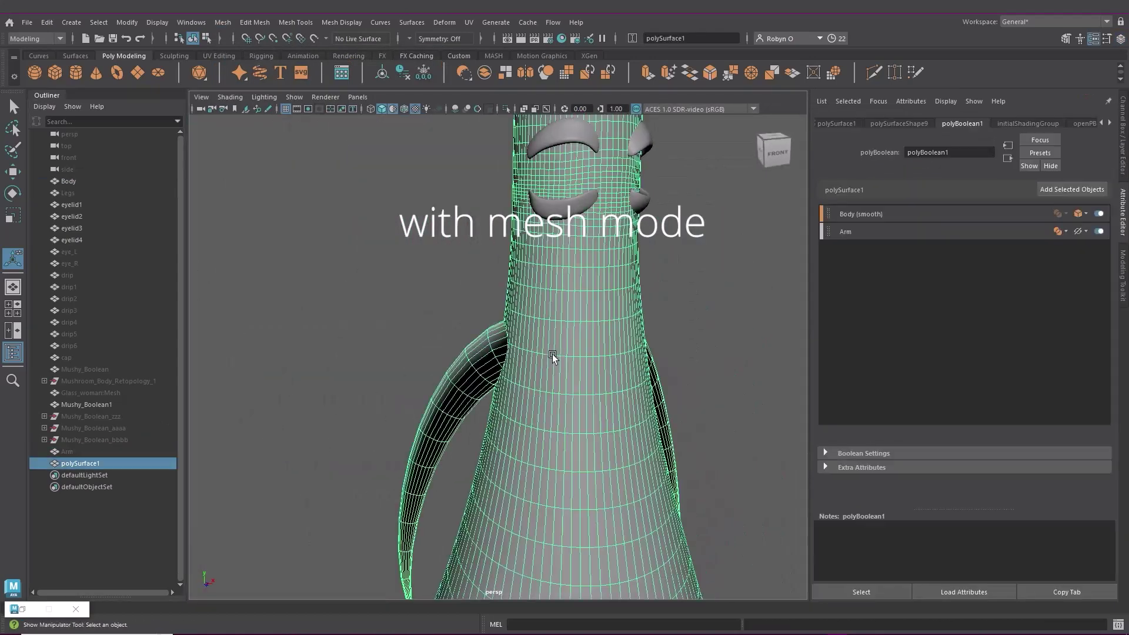
pyautogui.scroll(3, 426, 369)
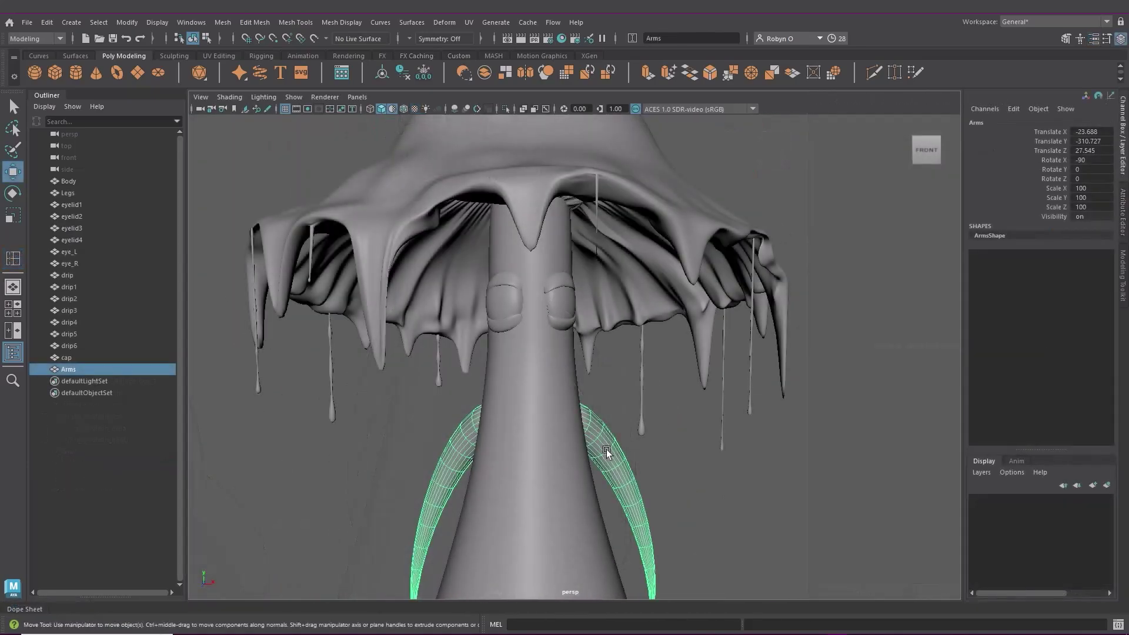
# - Add eyelid1–4 and the Body to the Arms selection
pyautogui.keyDown('shift'); pyautogui.click(566, 282); pyautogui.keyUp('shift')
pyautogui.keyDown('shift'); pyautogui.click(562, 322); pyautogui.keyUp('shift')
pyautogui.keyDown('shift'); pyautogui.click(504, 283); pyautogui.keyUp('shift')
pyautogui.keyDown('shift'); pyautogui.click(504, 323); pyautogui.keyUp('shift')
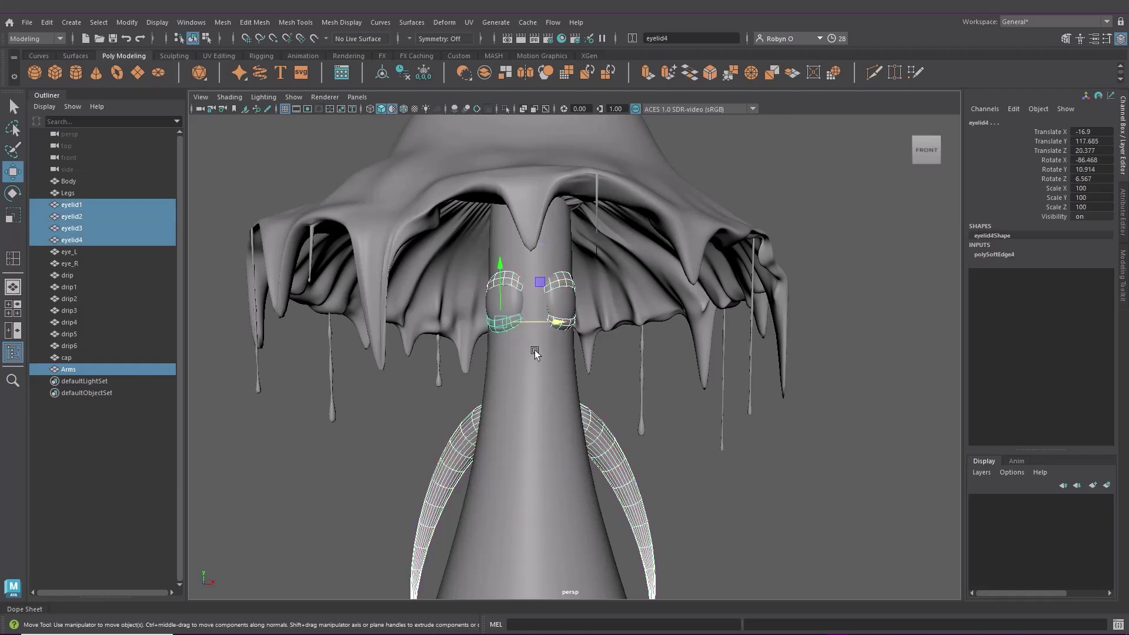
pyautogui.keyDown('shift'); pyautogui.click(535, 351); pyautogui.keyUp('shift')
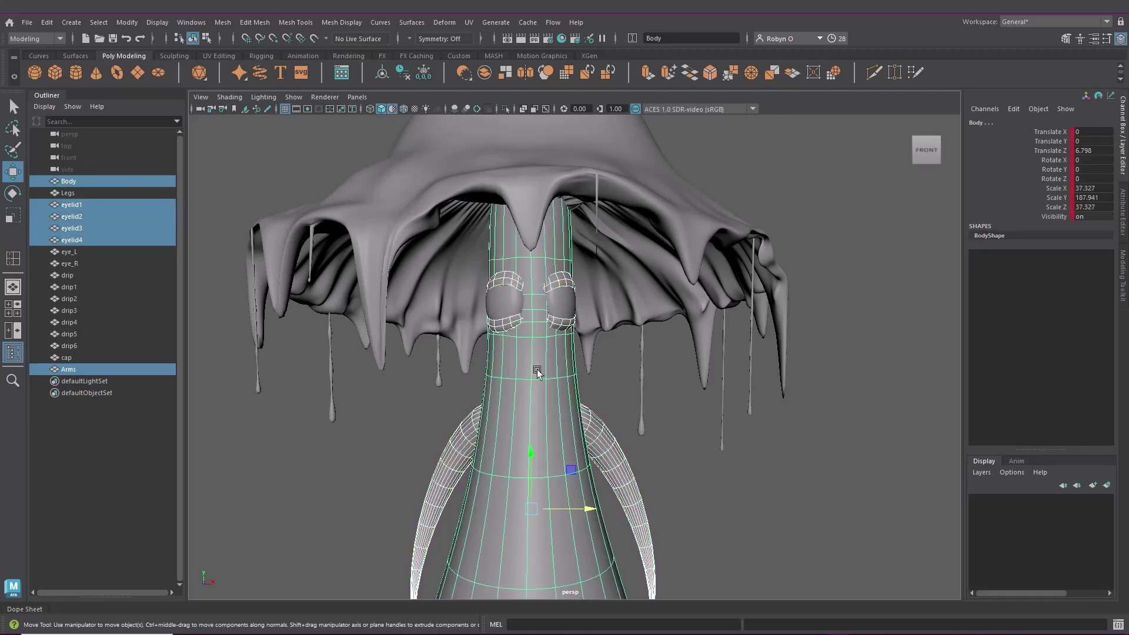
# - Apply a Volume-mode Boolean Union with voxel size 1.000 to the selected parts
pyautogui.click(223, 22)
pyautogui.moveTo(319, 54)
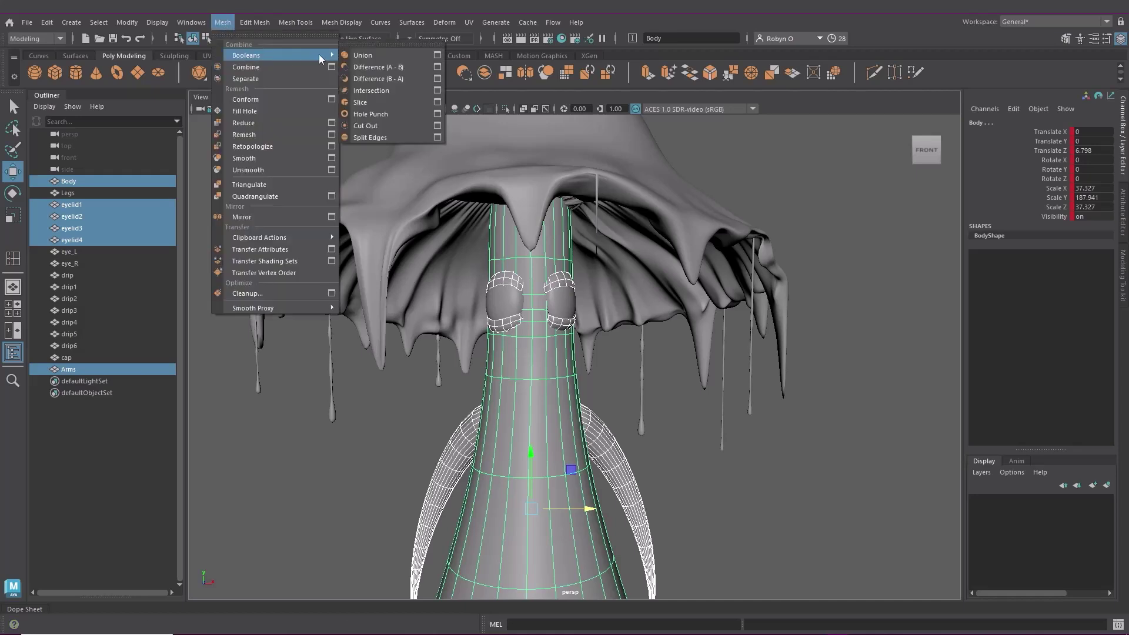
pyautogui.click(439, 54)
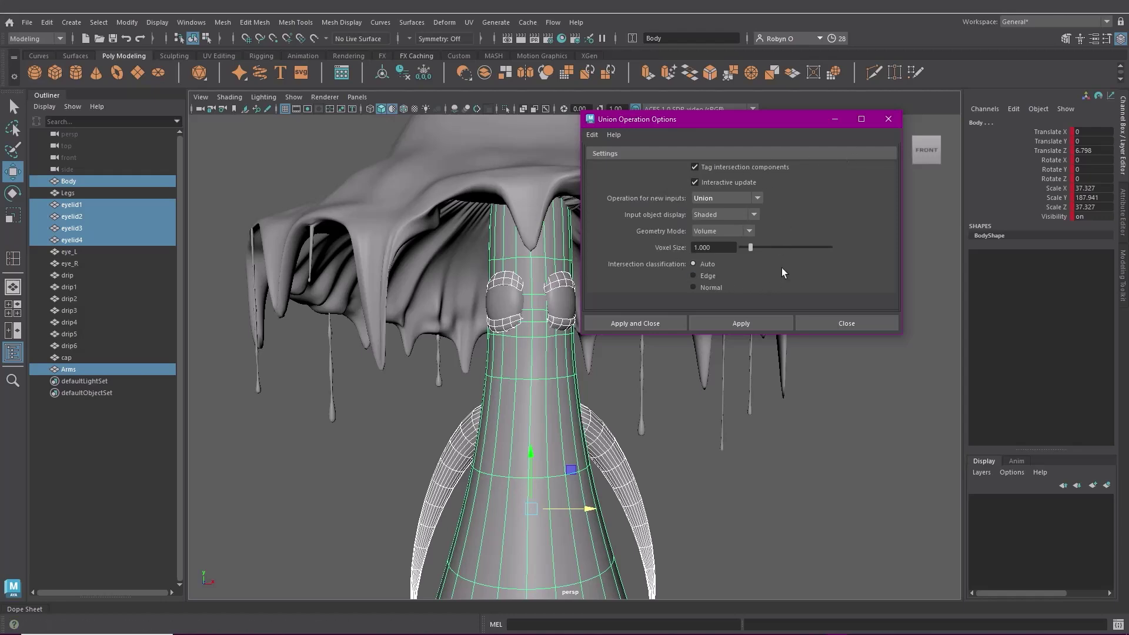
pyautogui.click(633, 324)
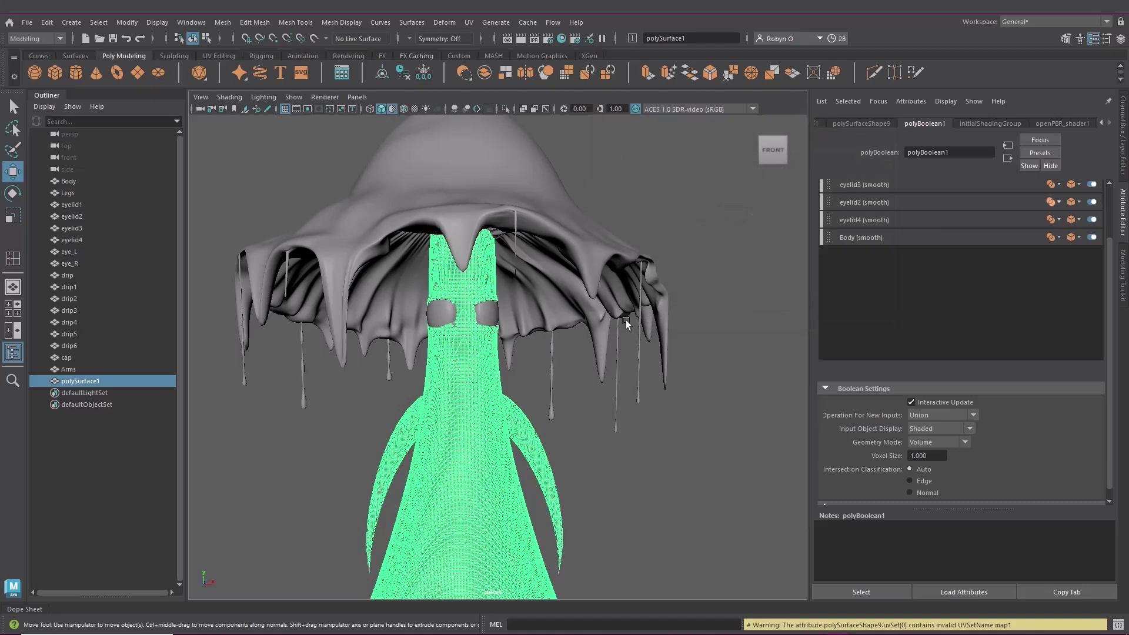
# - Move polySurface1 to the left of the original mushroom and frame it
pyautogui.scroll(-5, 626, 320)
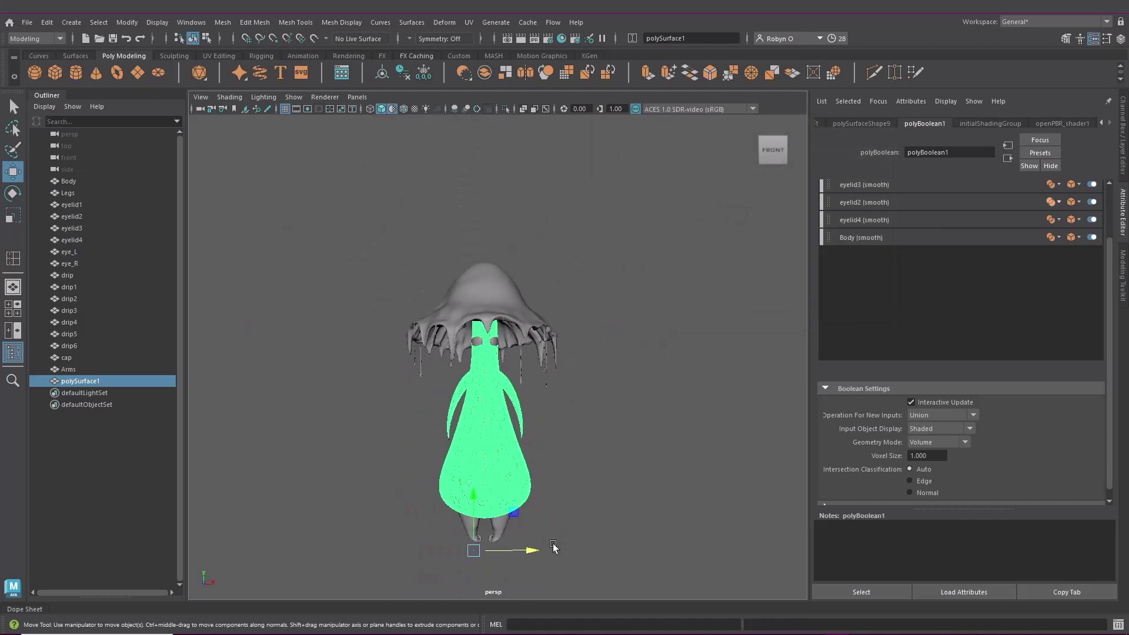
pyautogui.moveTo(552, 547); pyautogui.dragTo(373, 535)
pyautogui.scroll(5, 340, 316)
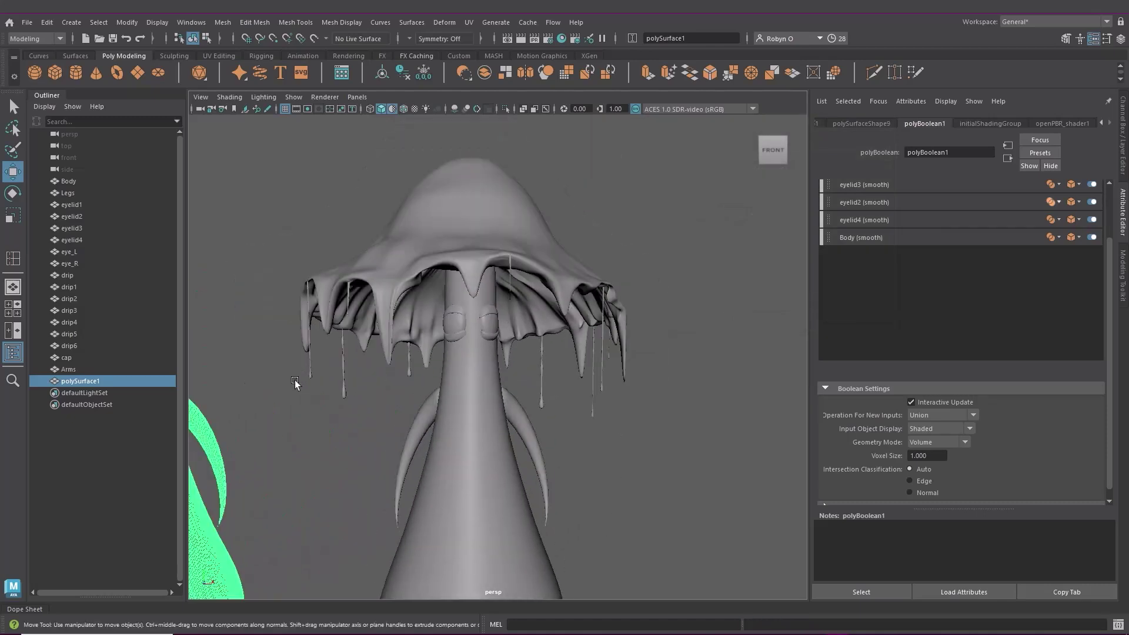
pyautogui.press('f')
pyautogui.scroll(5, 497, 292)
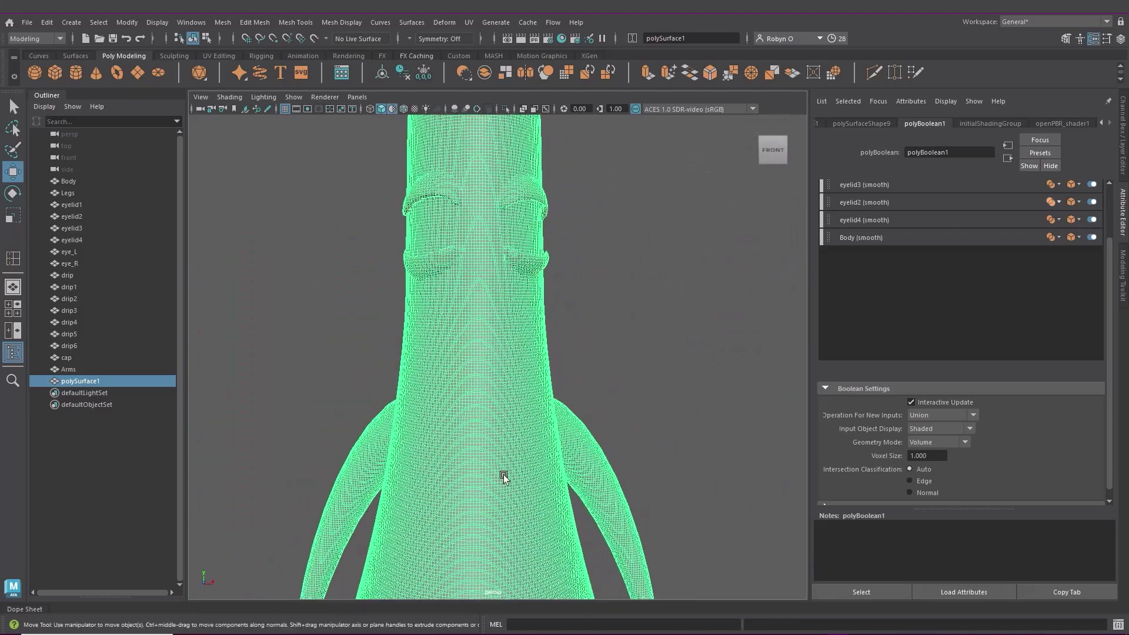
pyautogui.scroll(5, 522, 371)
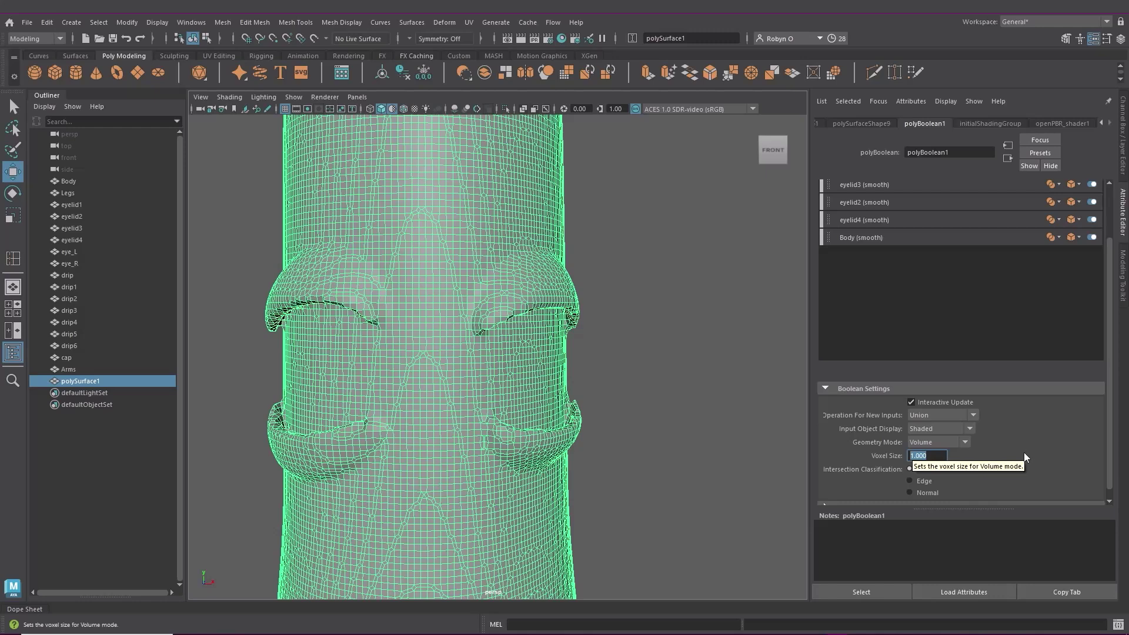
# - Set the Boolean voxel size to 3, turn off Interactive Update, and keep Volume mode
pyautogui.write('3')
pyautogui.press('Return')
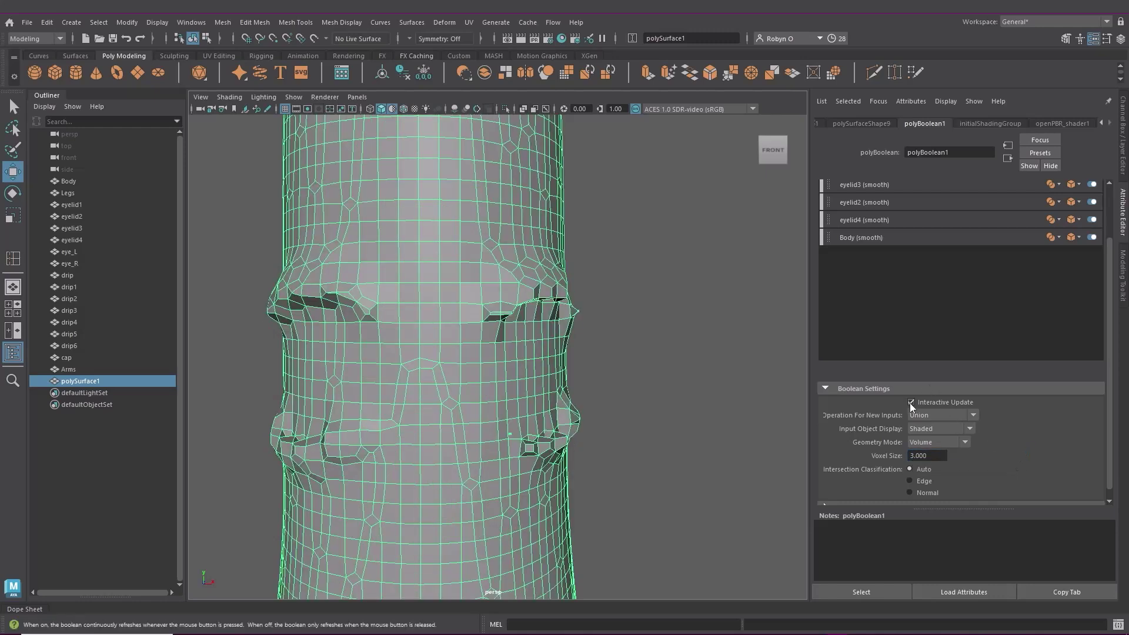
pyautogui.click(911, 404)
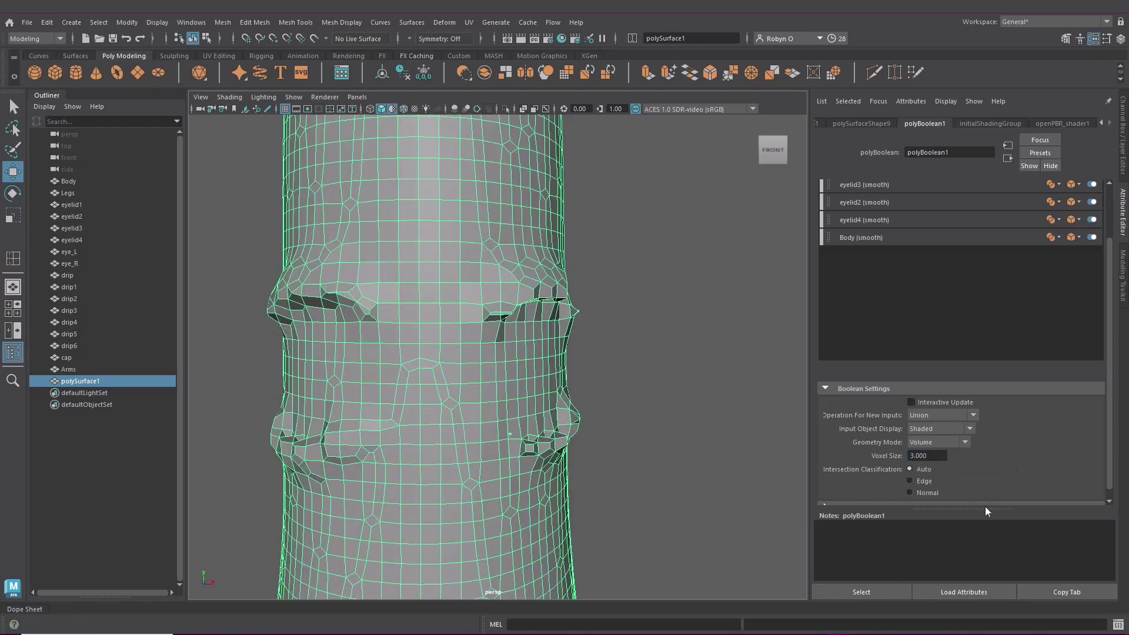
pyautogui.click(965, 442)
pyautogui.click(1011, 435)
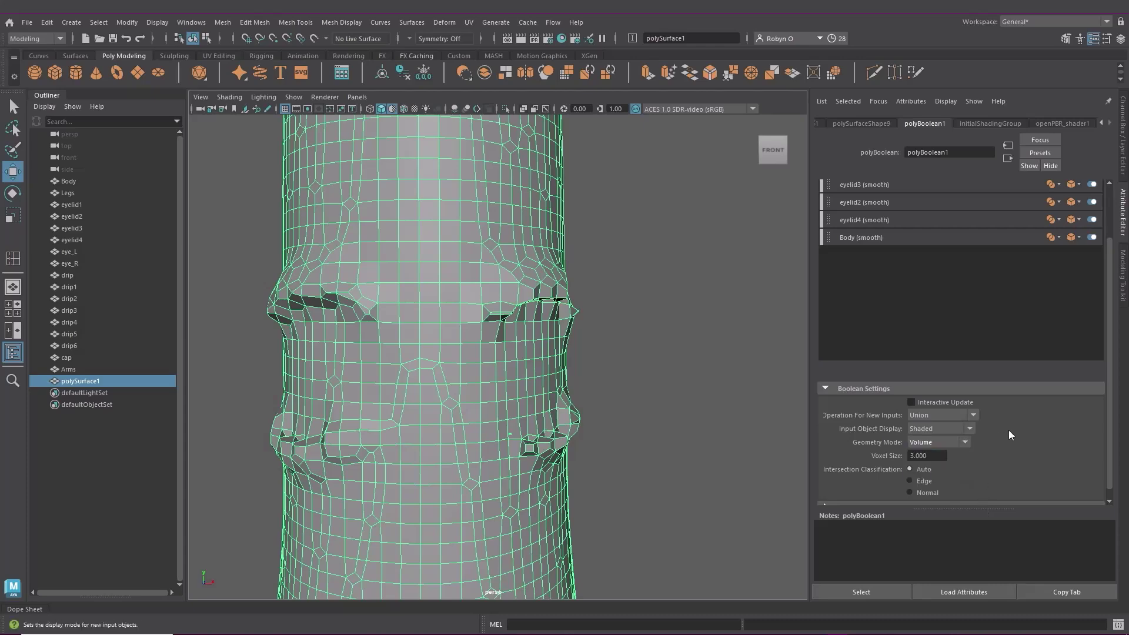
# - Select eyelid4 on the original mushroom and move it higher up the stem
pyautogui.scroll(-10, 643, 378)
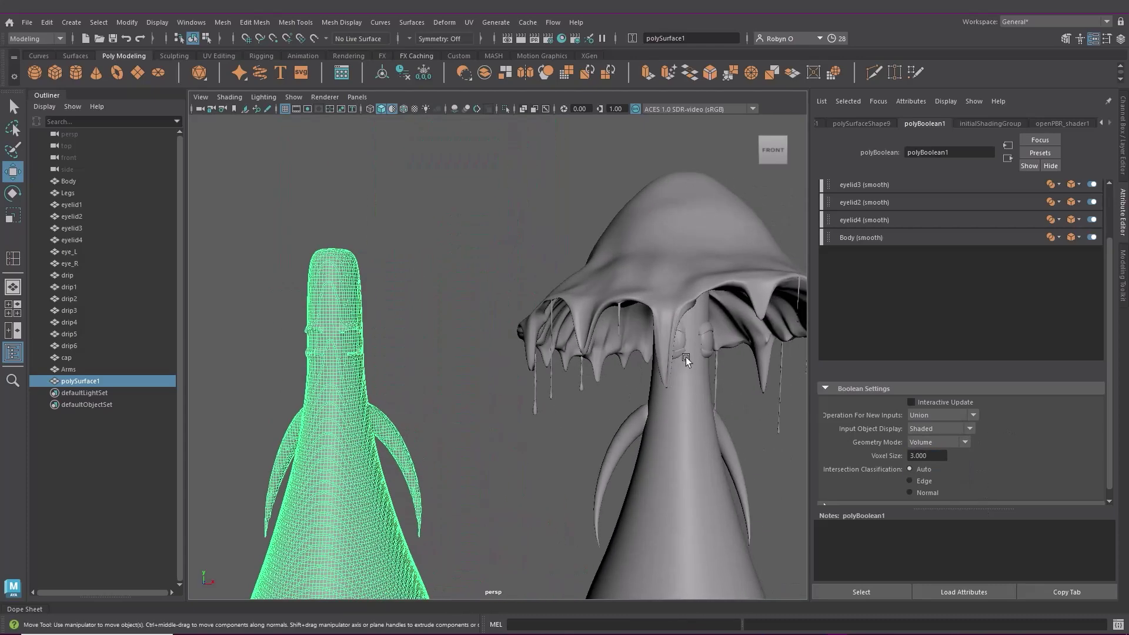
pyautogui.click(680, 355)
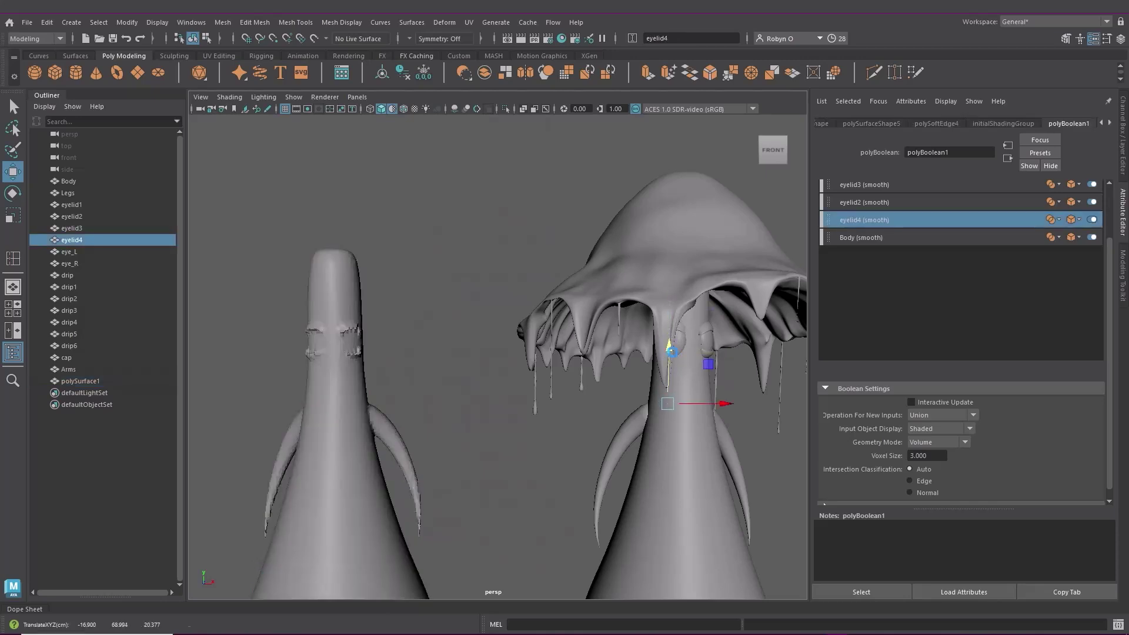
pyautogui.keyDown('alt'); pyautogui.moveTo(708, 376); pyautogui.dragTo(695, 485); pyautogui.keyUp('alt')
pyautogui.moveTo(658, 422); pyautogui.dragTo(659, 379)
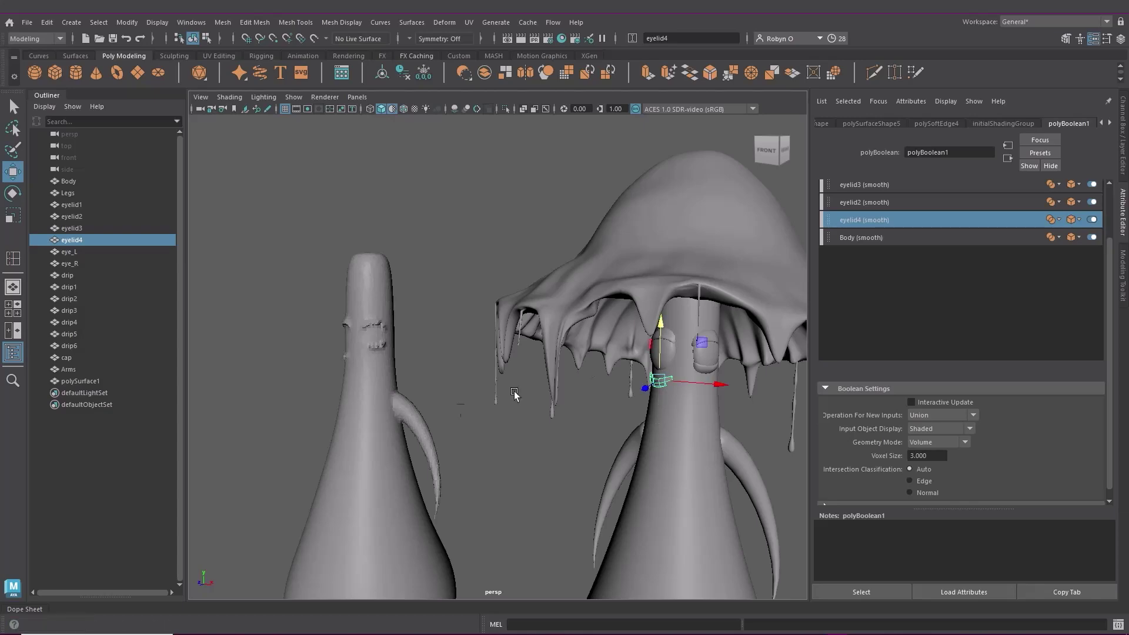
pyautogui.keyDown('alt'); pyautogui.moveTo(517, 395); pyautogui.dragTo(482, 440); pyautogui.keyUp('alt')
pyautogui.moveTo(673, 293); pyautogui.dragTo(674, 281)
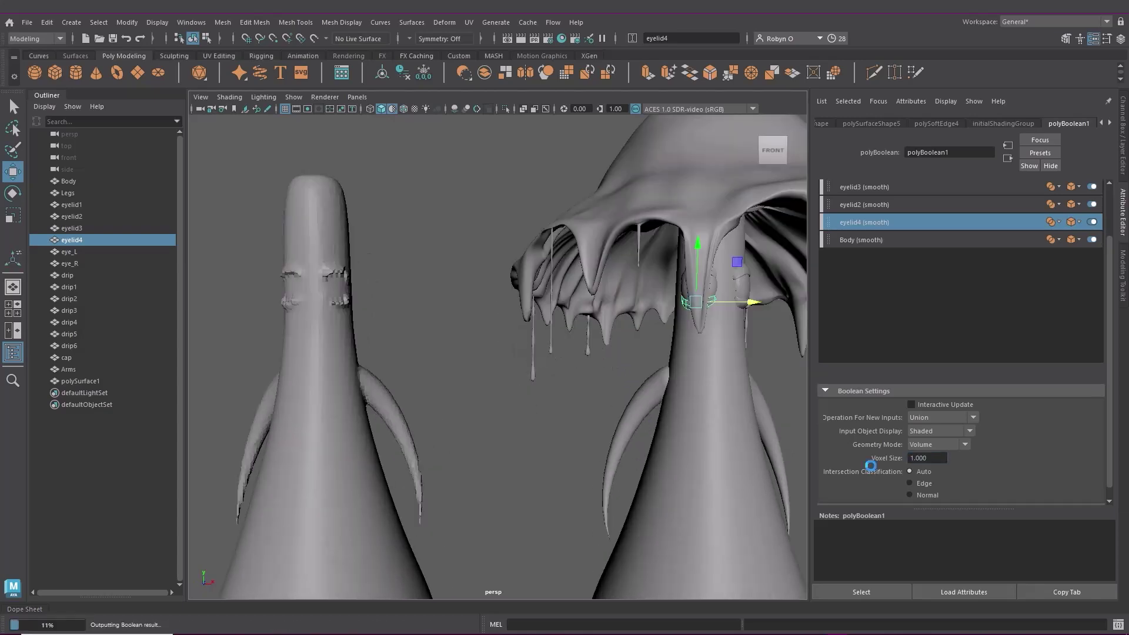
# - Hide the original mushroom parts from Body through Arms
pyautogui.click(68, 181)
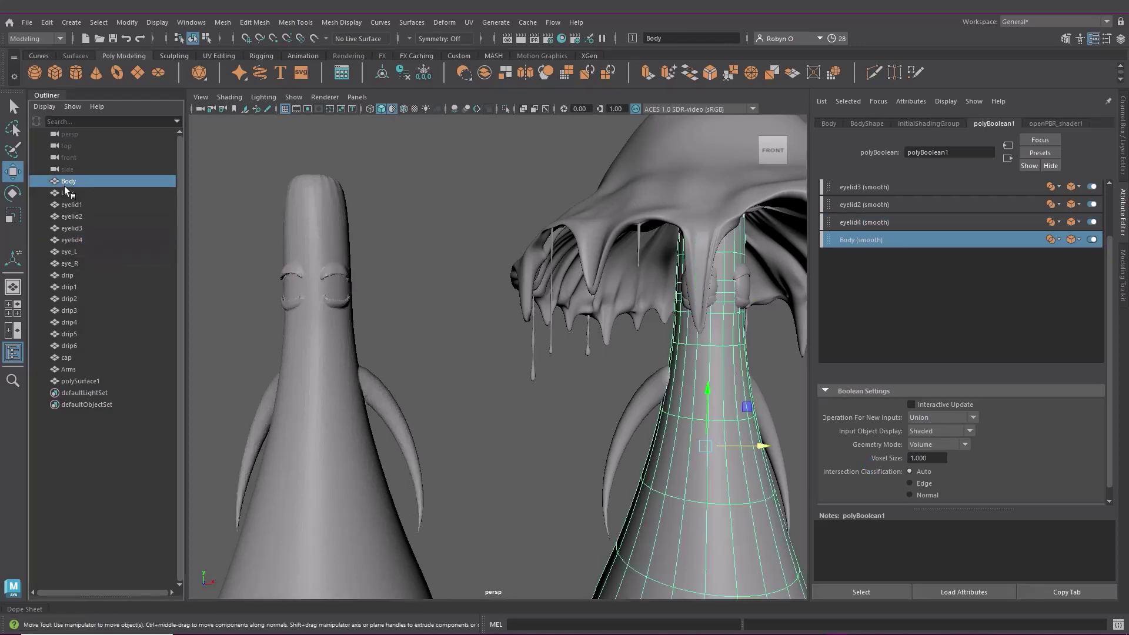
pyautogui.keyDown('shift'); pyautogui.click(68, 369); pyautogui.keyUp('shift')
pyautogui.hotkey('ctrl', 'h')
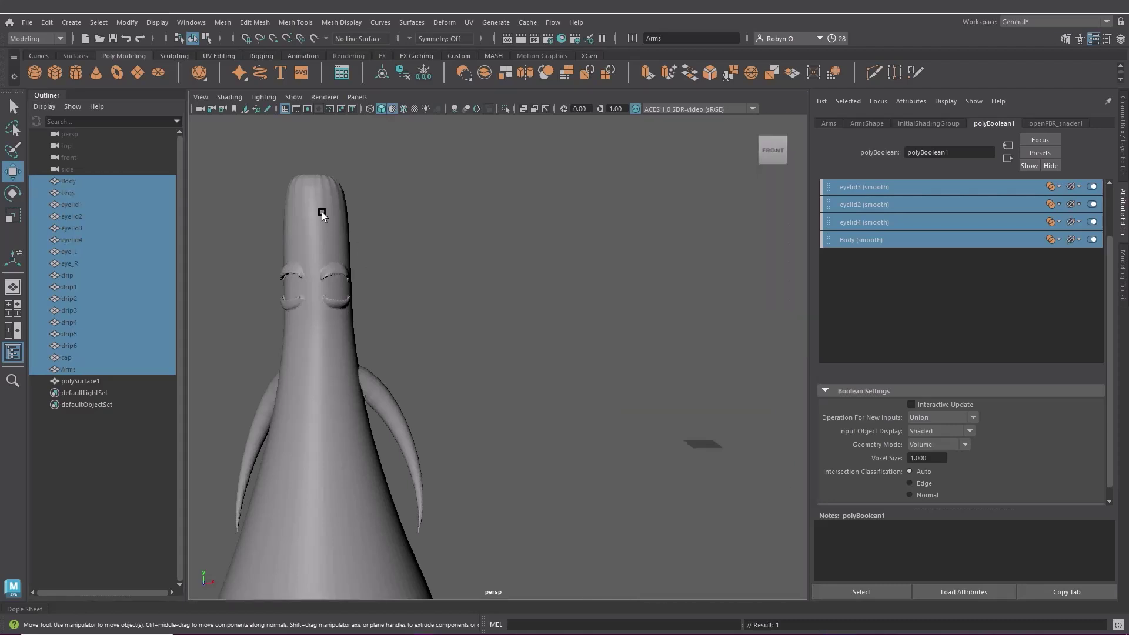
# - Rename polySurface1 to Mushy_Boolean in the Channel Box
pyautogui.click(322, 215)
pyautogui.hotkey('ctrl', 'a')
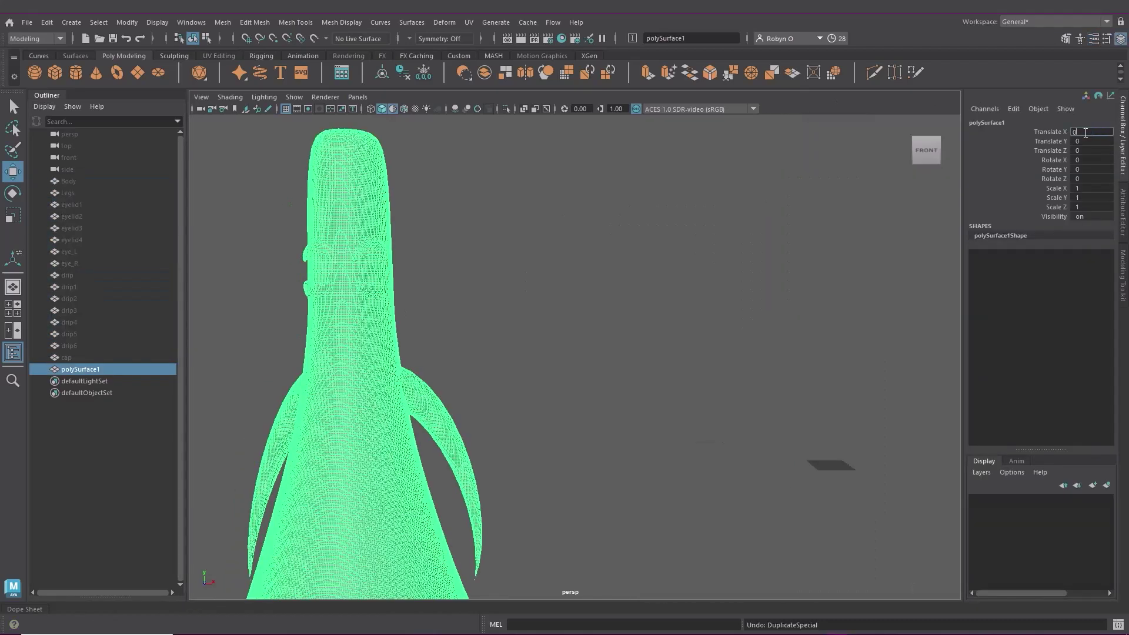
pyautogui.keyDown('alt'); pyautogui.moveTo(647, 411); pyautogui.dragTo(878, 417); pyautogui.keyUp('alt')
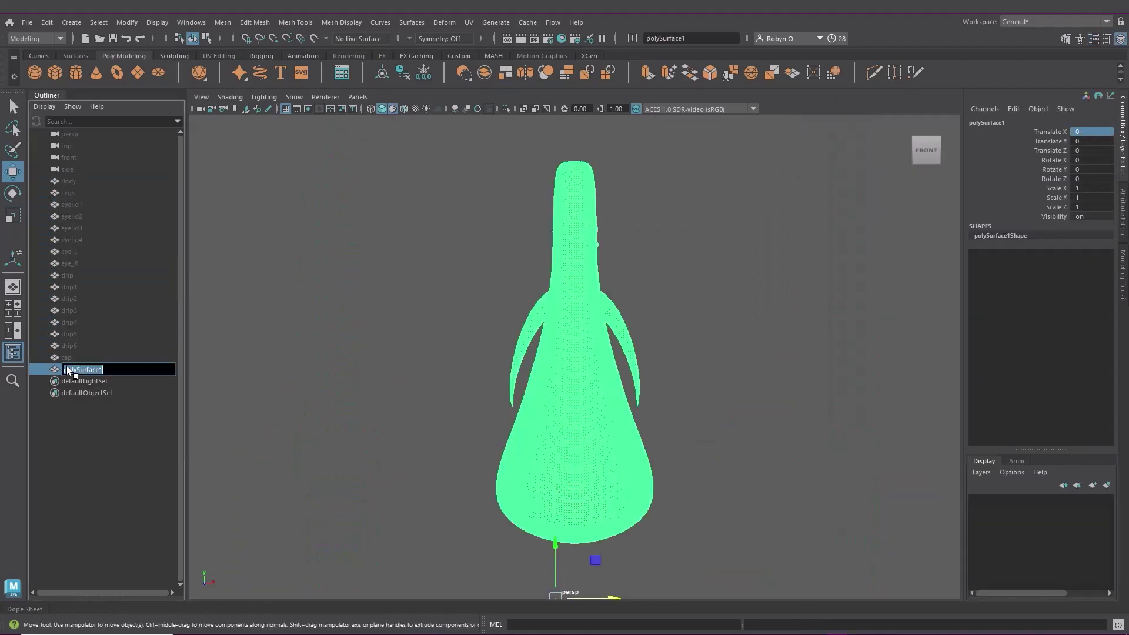
pyautogui.write('Mushy_Boolean')
pyautogui.press('Return')
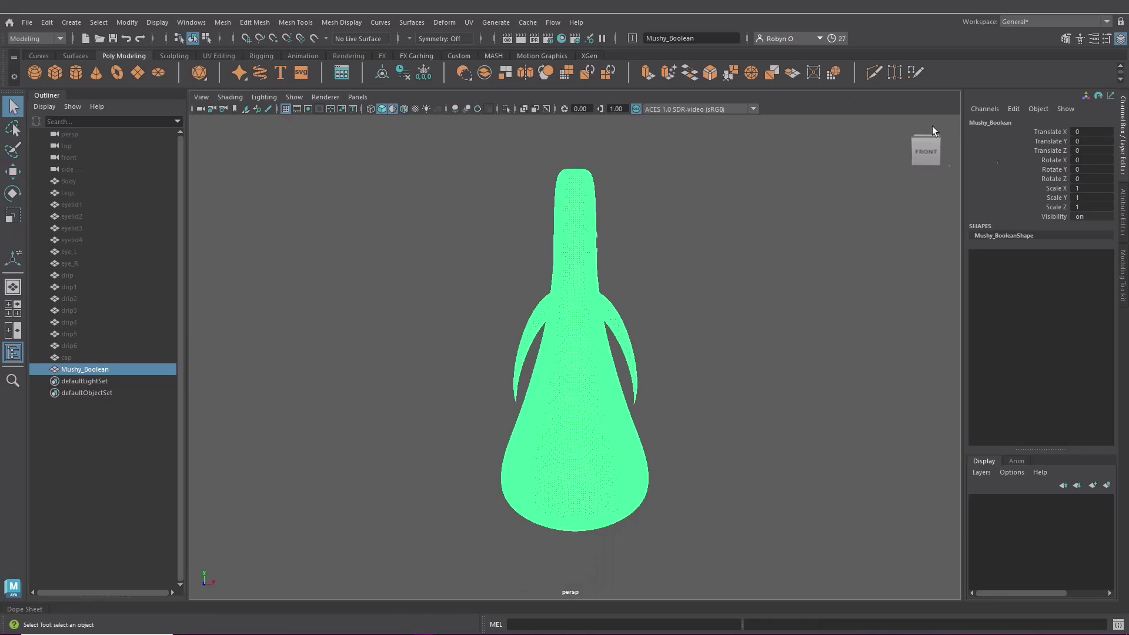
# - Create a new Flow Retopology job for Mushy_Boolean and move its window off the model
pyautogui.click(553, 21)
pyautogui.moveTo(641, 37)
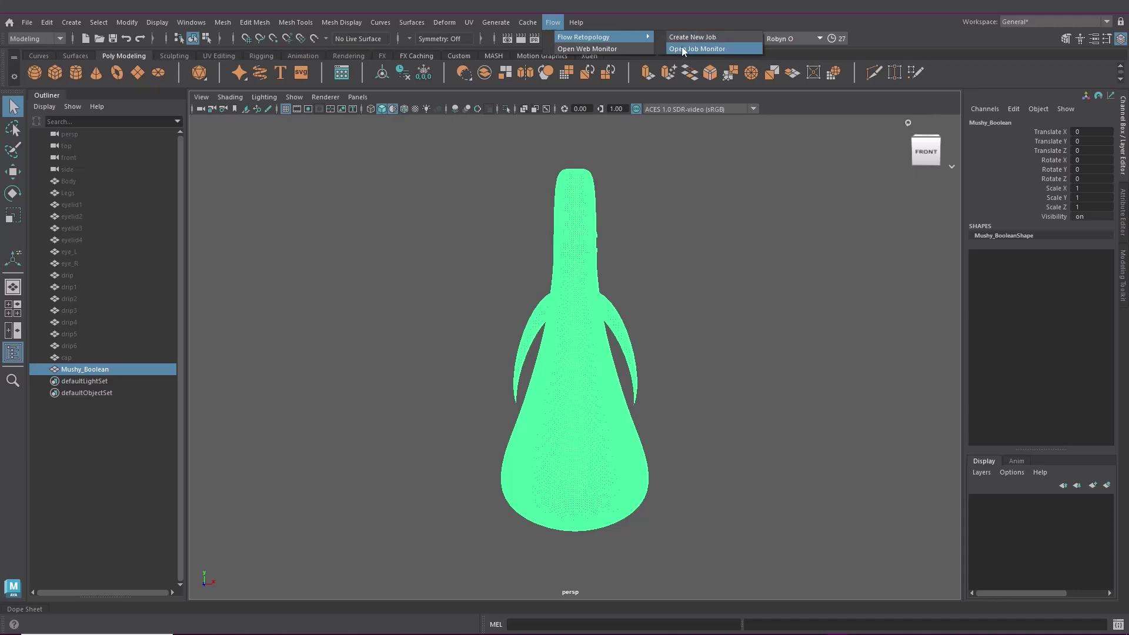
pyautogui.click(682, 37)
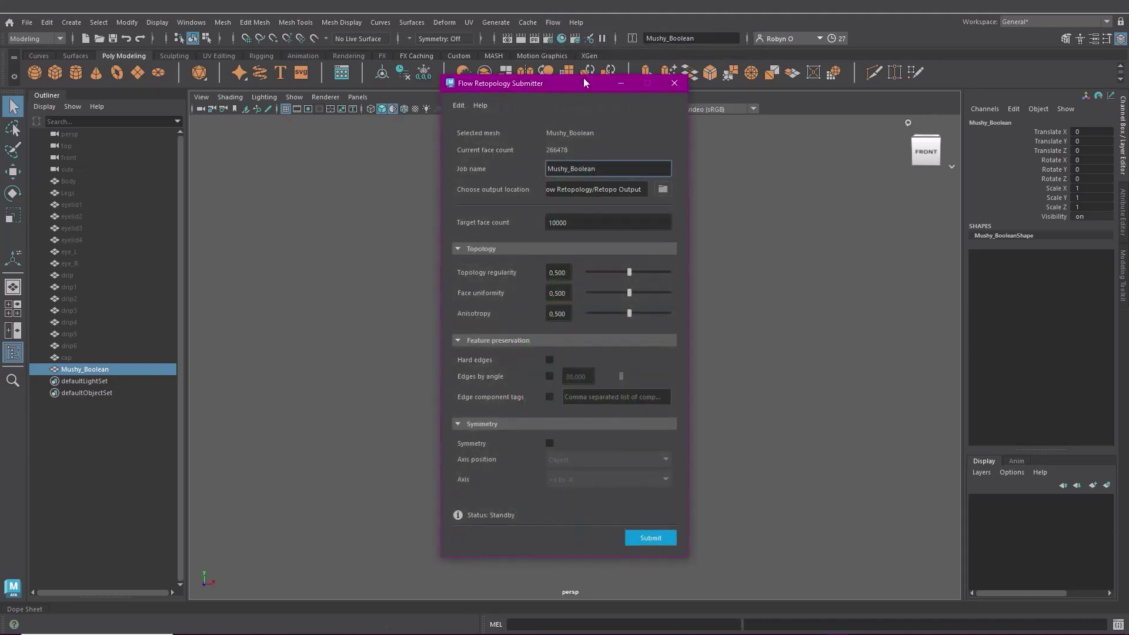
pyautogui.moveTo(583, 78); pyautogui.dragTo(763, 56)
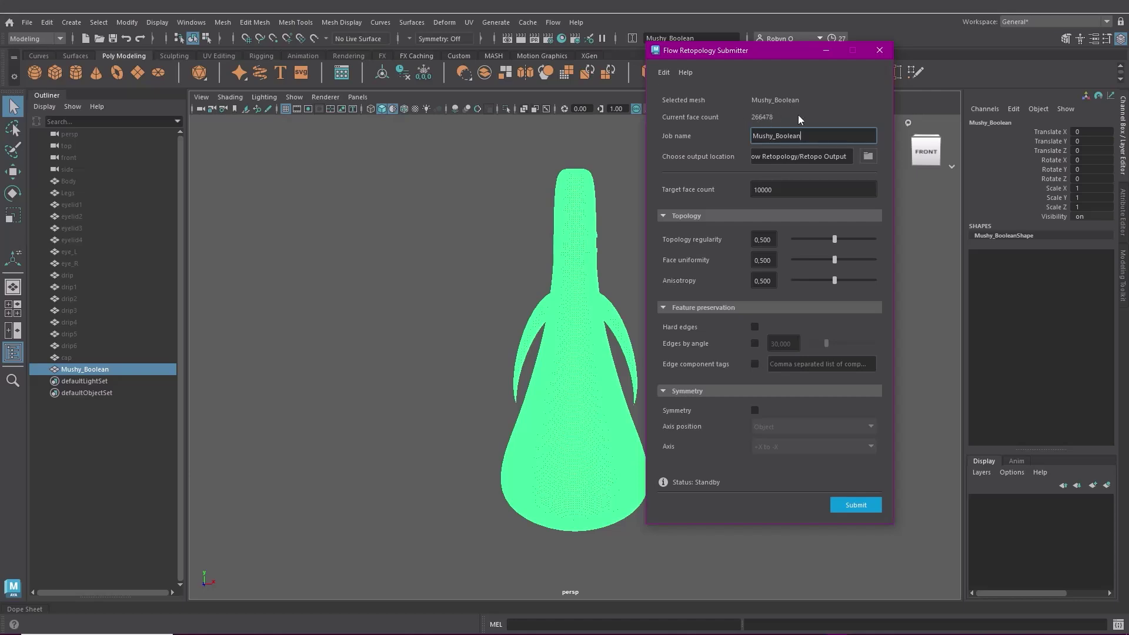
# - Name the job 'Mushroom Body Retopology 1'
pyautogui.moveTo(808, 138); pyautogui.dragTo(771, 143)
pyautogui.write('room')
pyautogui.press('capslock')
pyautogui.write('B')
pyautogui.press('capslock')
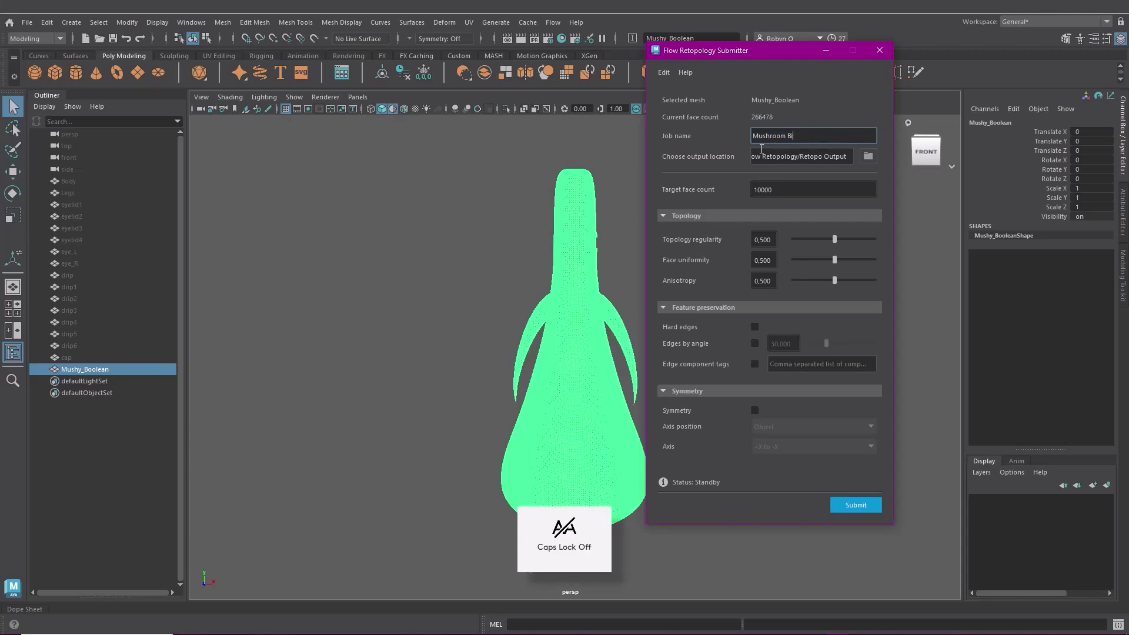
pyautogui.write('idy')
pyautogui.press('BackSpace')
pyautogui.press('BackSpace')
pyautogui.press('BackSpace')
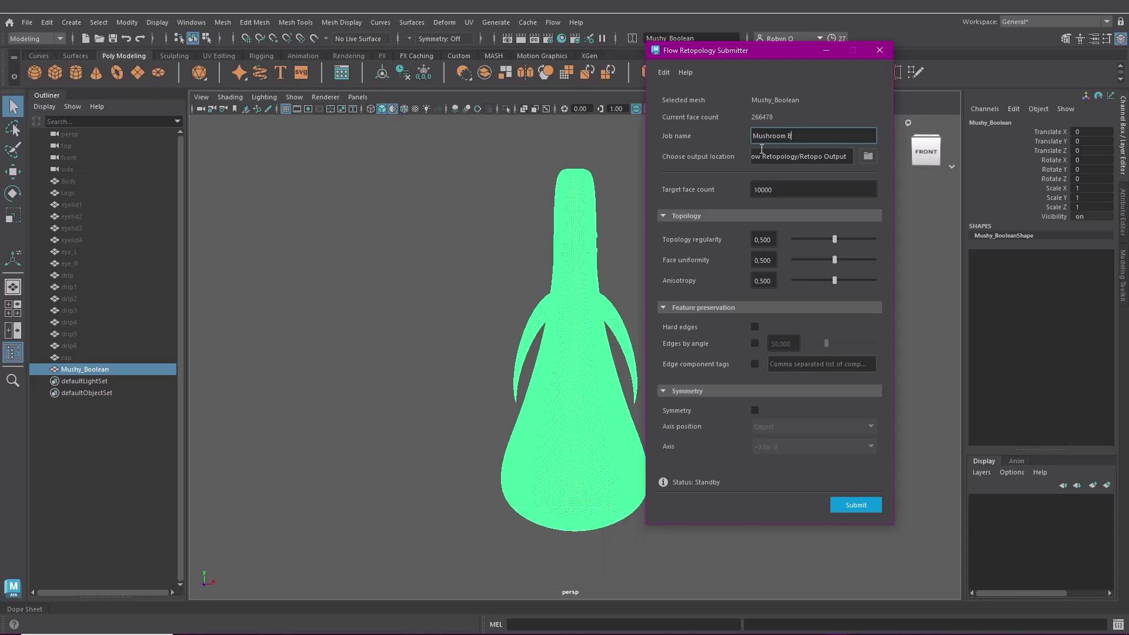
pyautogui.write('ody')
pyautogui.press('capslock')
pyautogui.write('R')
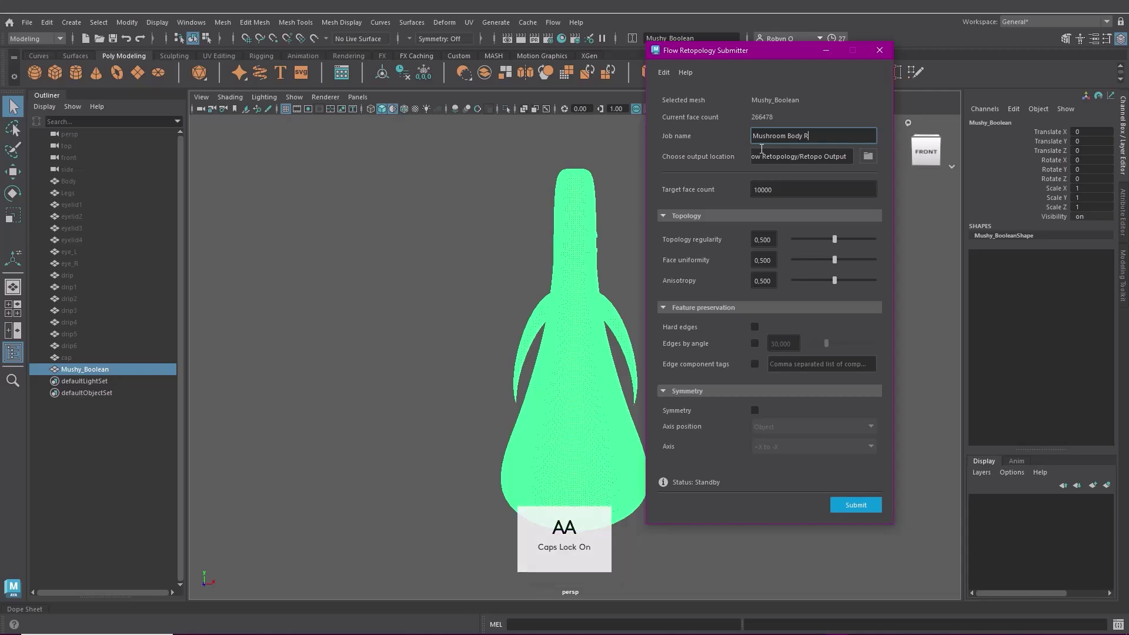
pyautogui.press('capslock')
pyautogui.write('etopol')
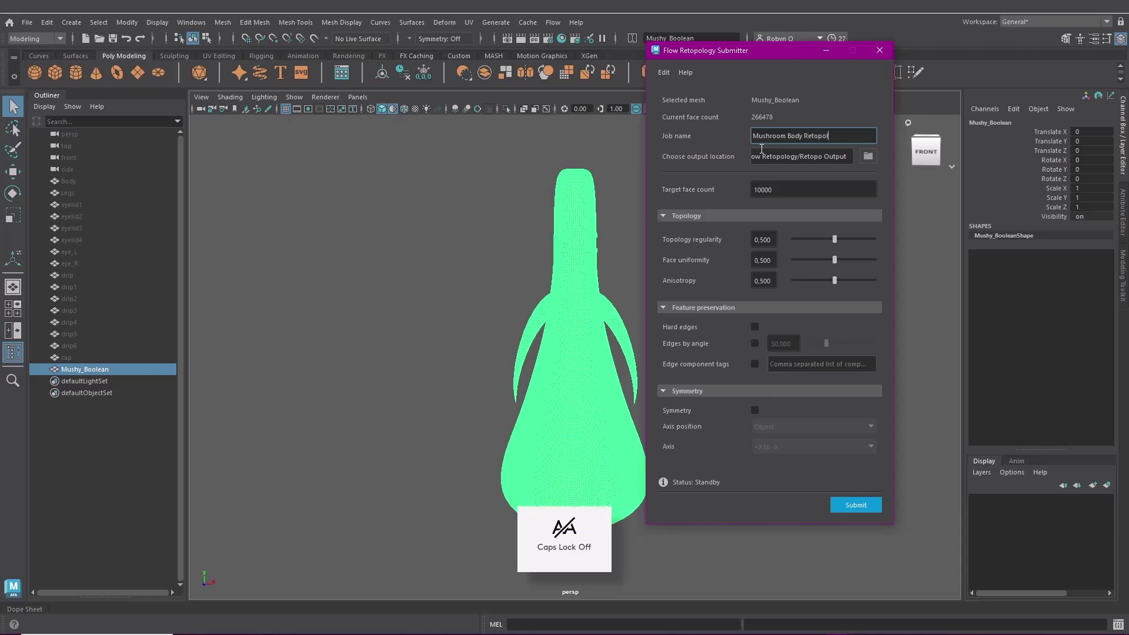
pyautogui.write('gy')
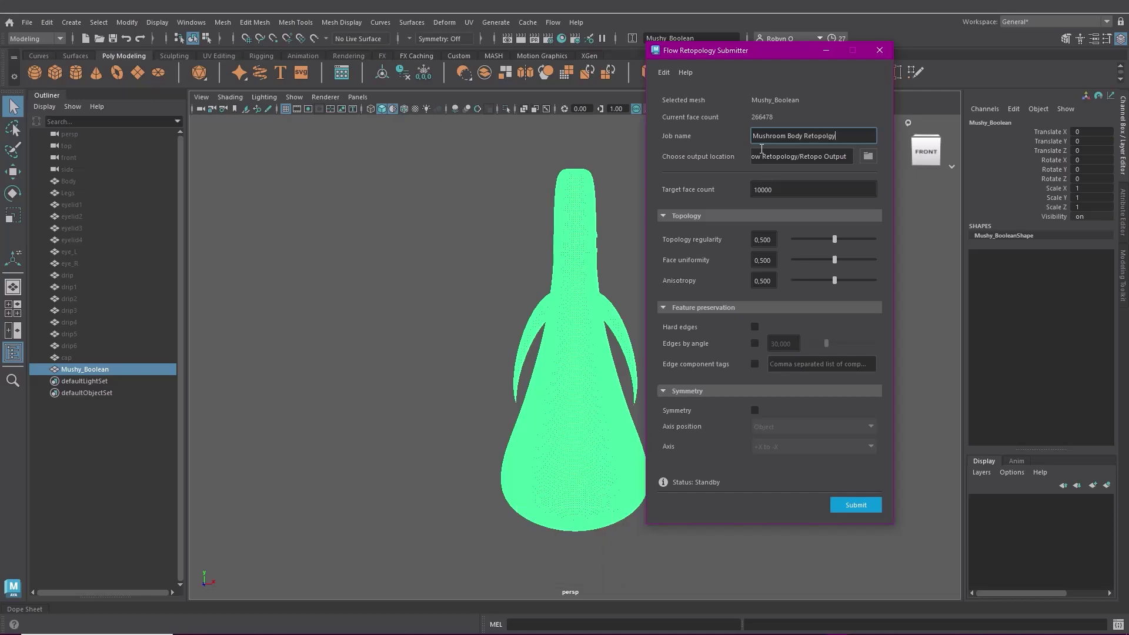
pyautogui.press('BackSpace')
pyautogui.press('BackSpace')
pyautogui.write('ogy 1')
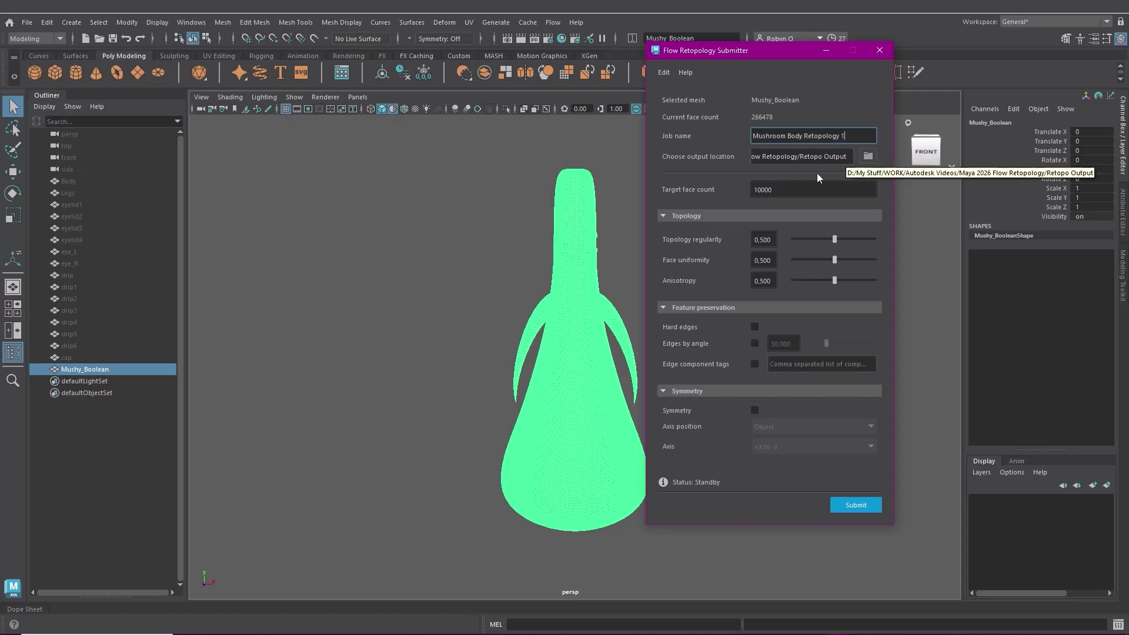
# - Change the target face count from 10000 to 15000
pyautogui.click(782, 188)
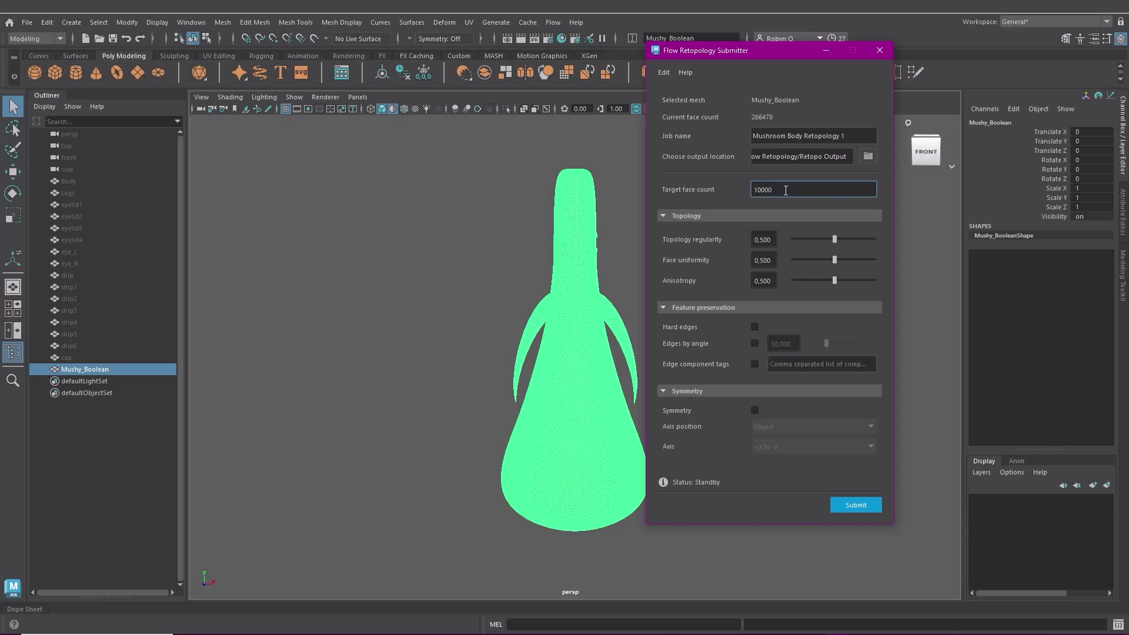
pyautogui.doubleClick(778, 192)
pyautogui.write('15000')
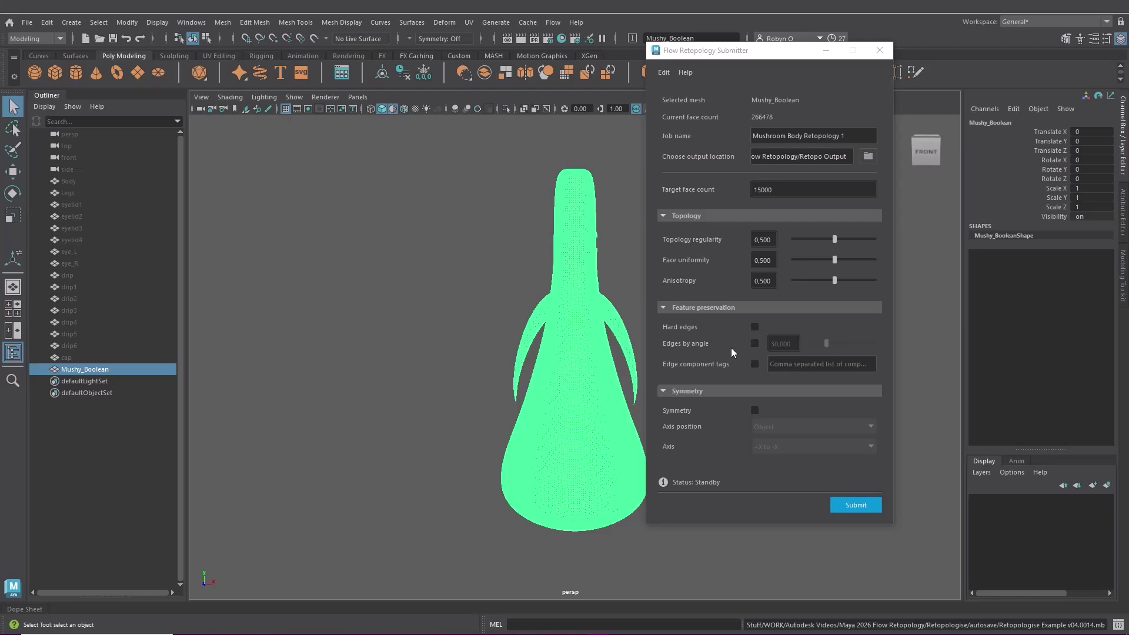
pyautogui.click(754, 344)
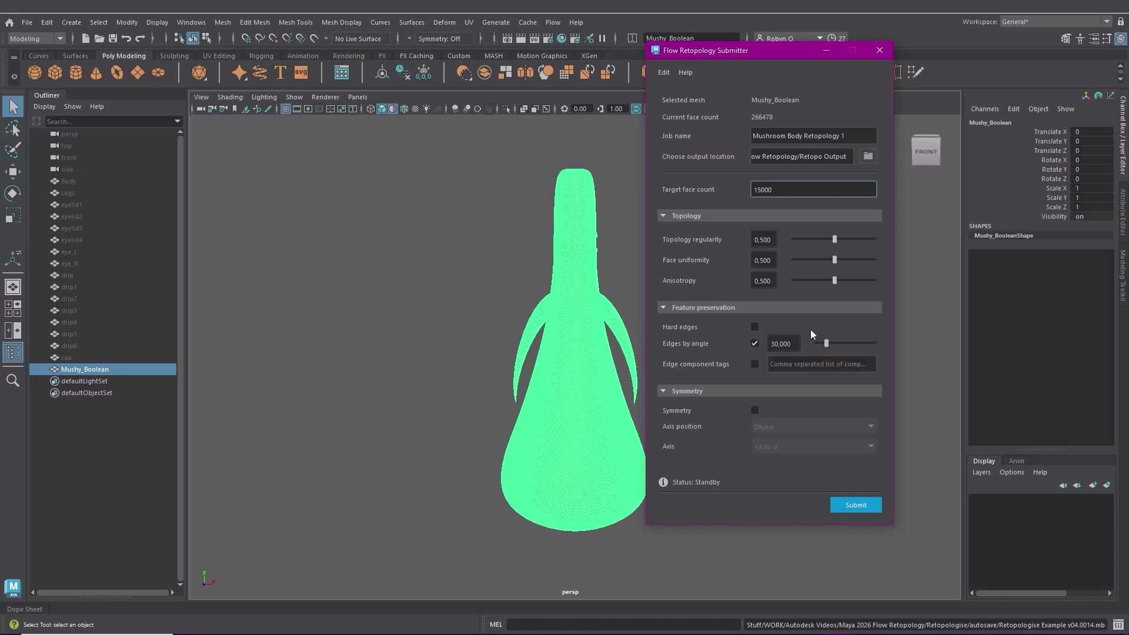
pyautogui.click(755, 343)
pyautogui.click(754, 411)
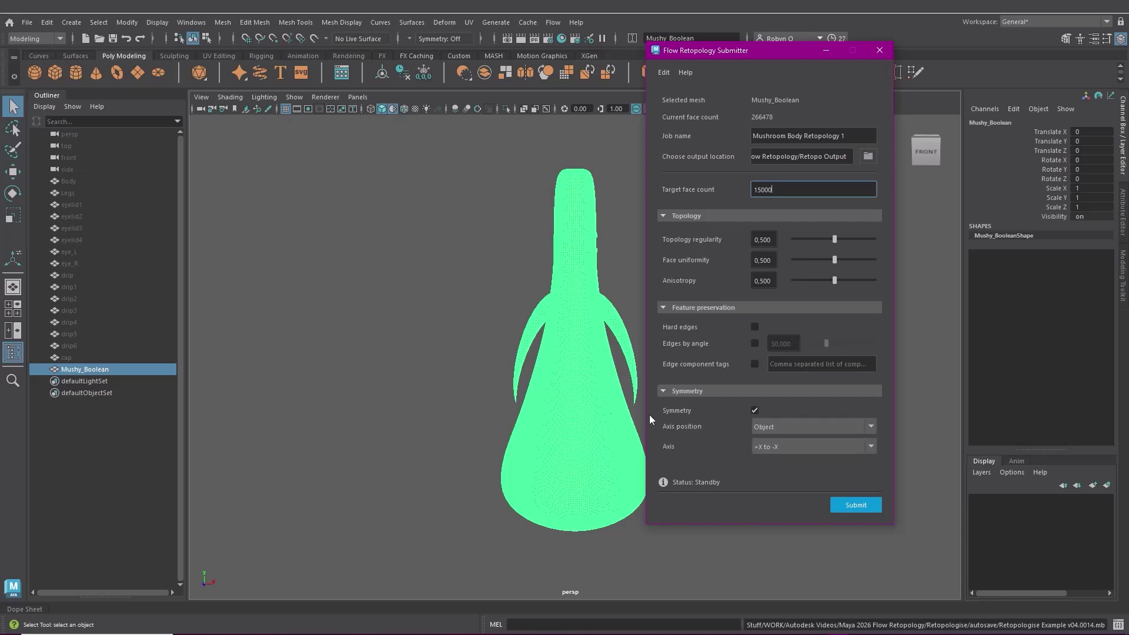
pyautogui.click(799, 425)
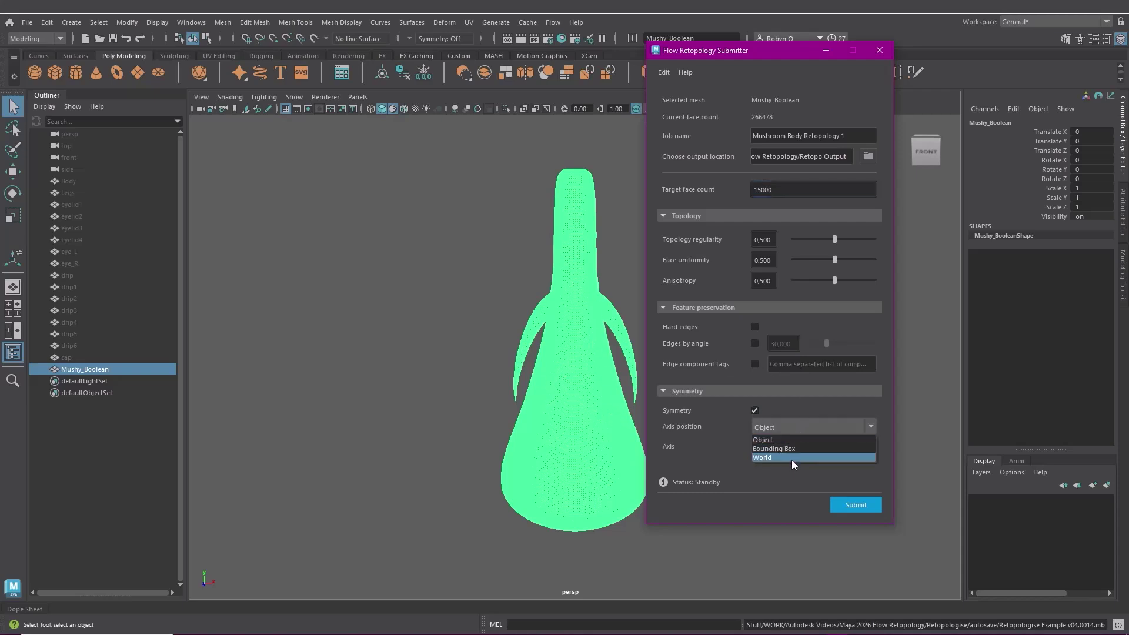
pyautogui.click(798, 412)
pyautogui.click(759, 446)
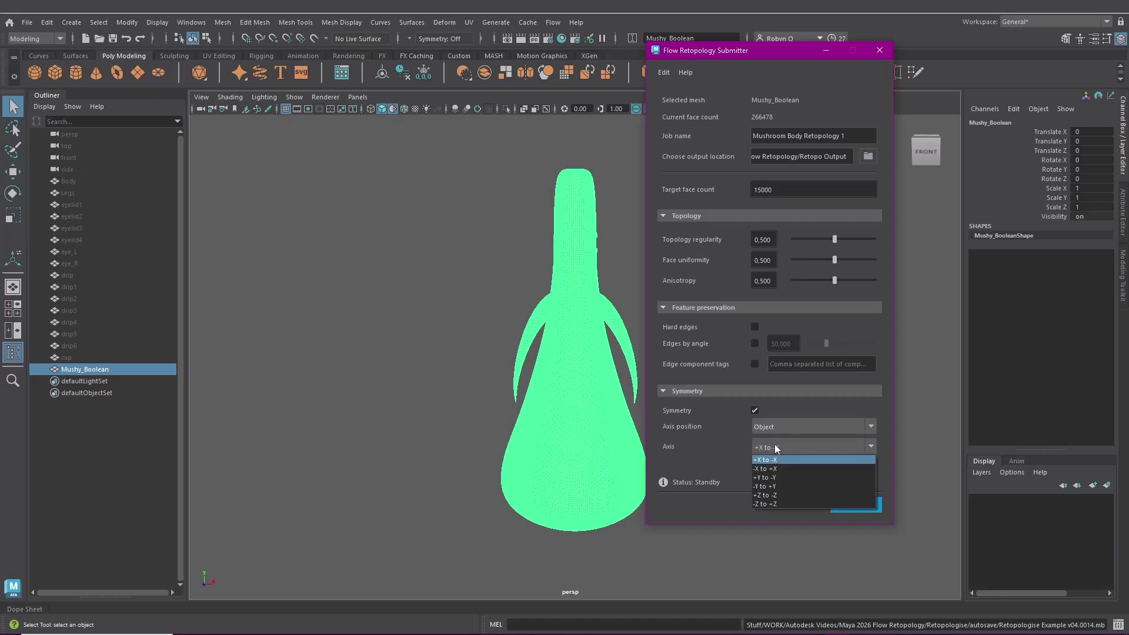
pyautogui.click(763, 453)
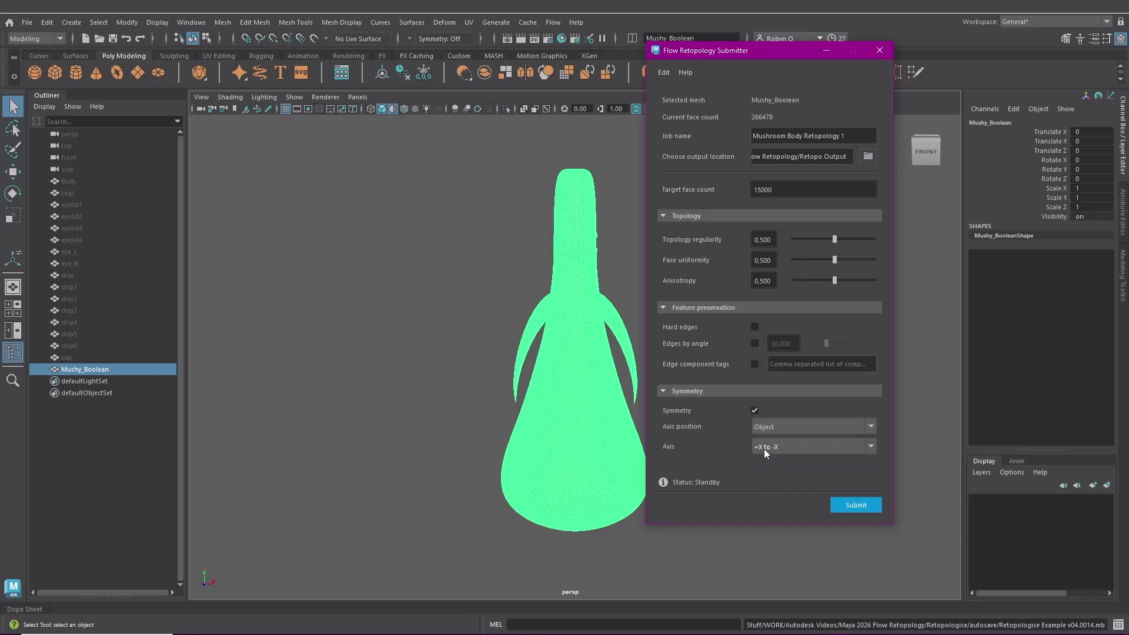
pyautogui.click(755, 410)
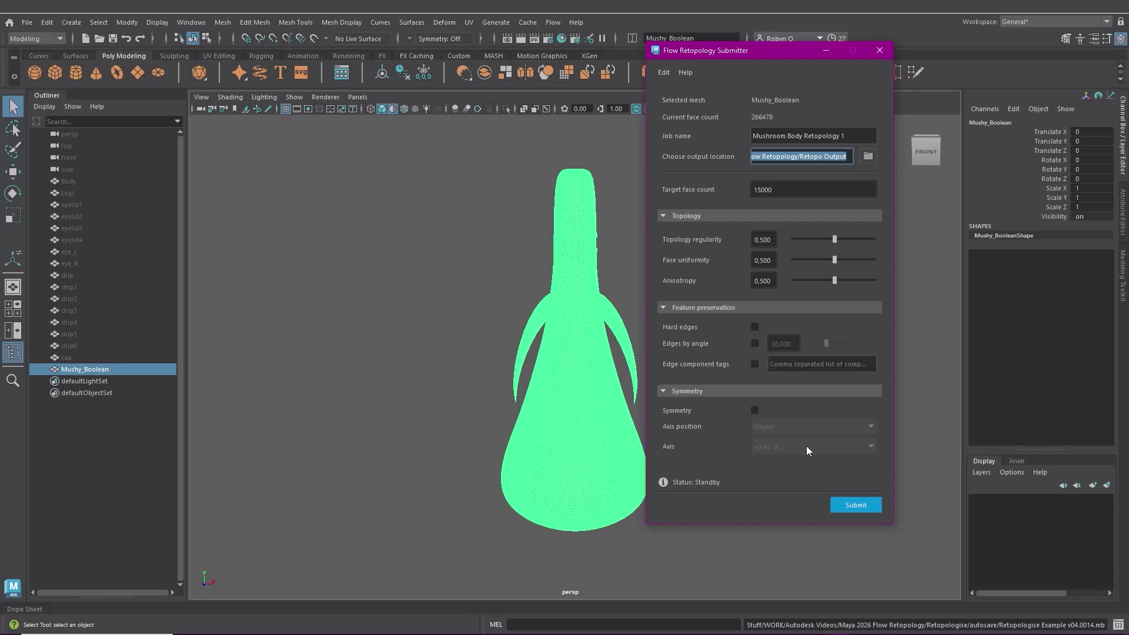
# - Submit the Mushroom Body Retopology 1 job and open the Job Monitor showing it computing
pyautogui.click(856, 503)
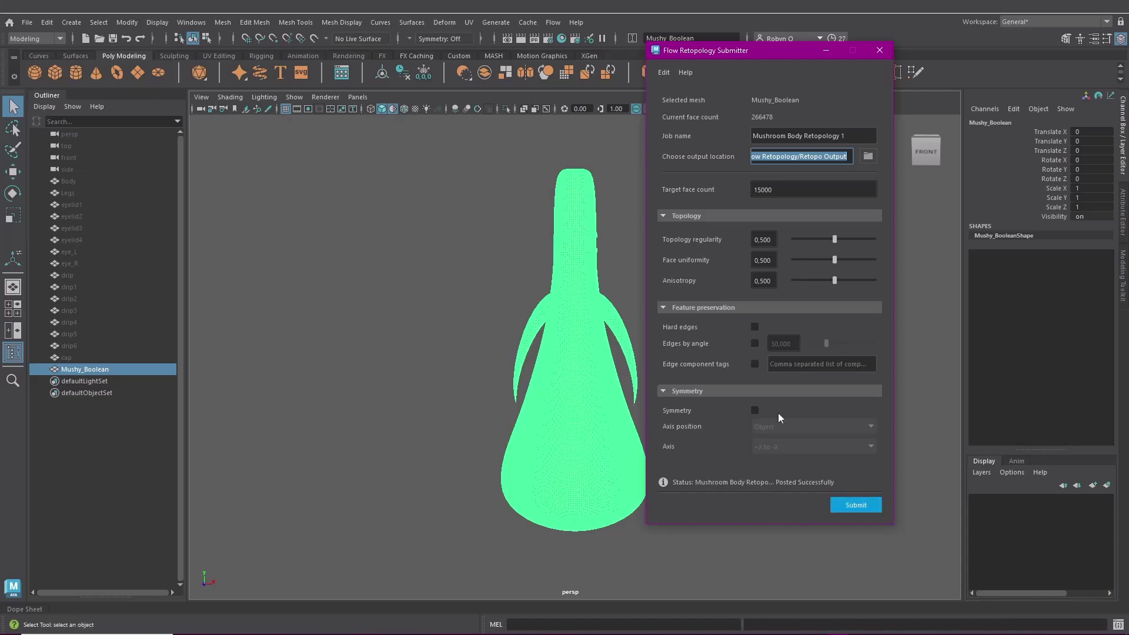
pyautogui.click(552, 23)
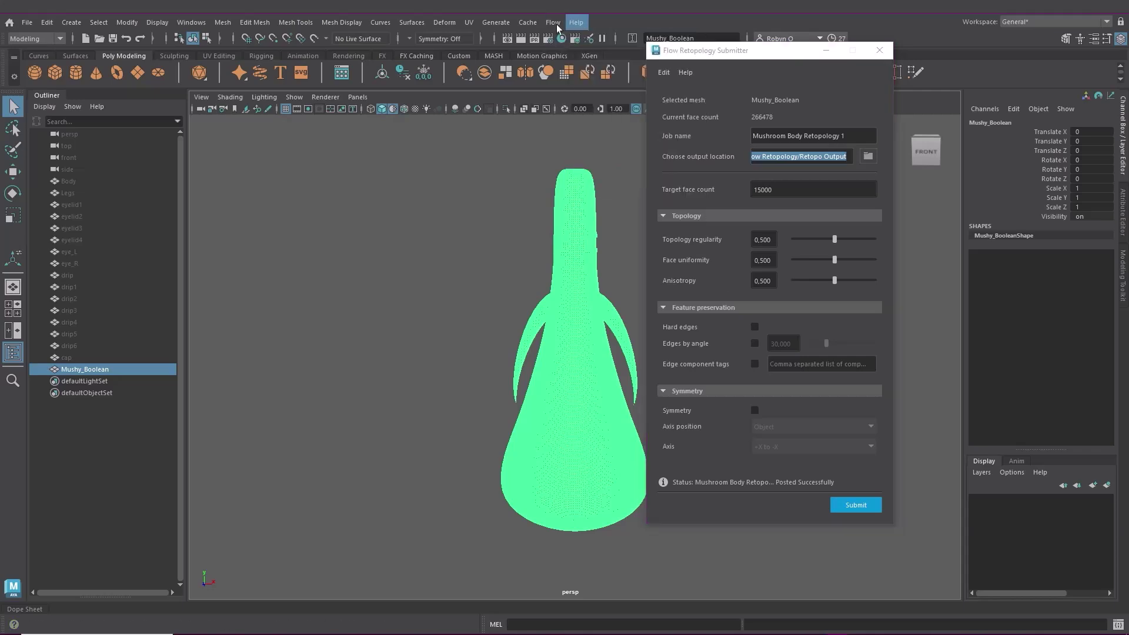
pyautogui.click(556, 24)
pyautogui.click(697, 37)
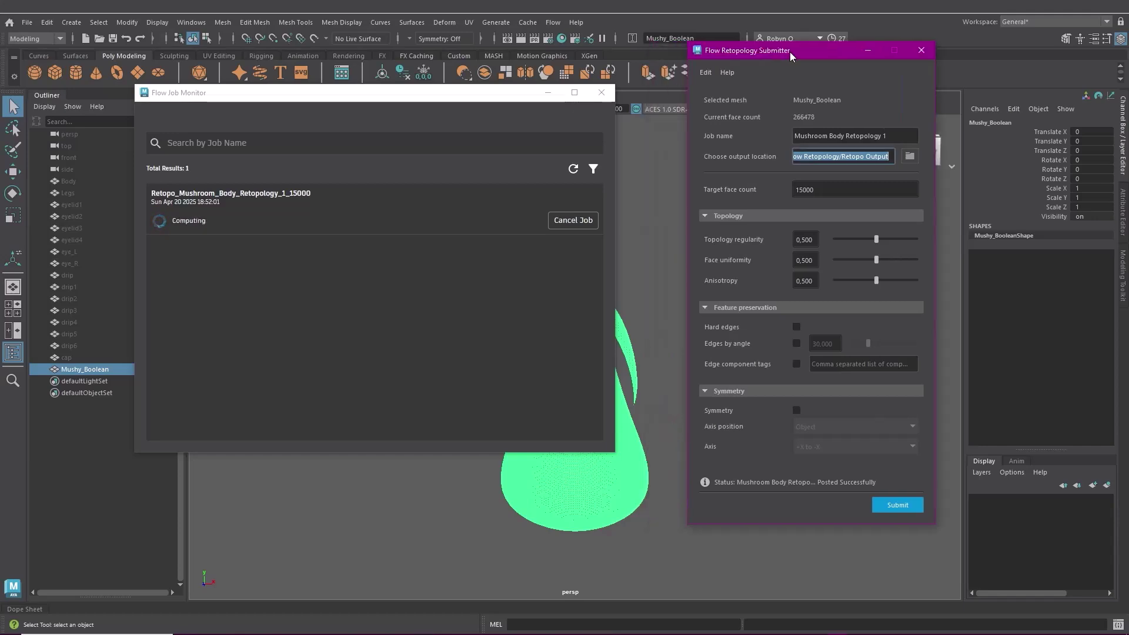
# - Move the job settings and monitor windows to the right and deselect the mushroom mesh
pyautogui.moveTo(791, 51); pyautogui.dragTo(887, 48)
pyautogui.moveTo(487, 94); pyautogui.dragTo(1031, 164)
pyautogui.click(588, 341)
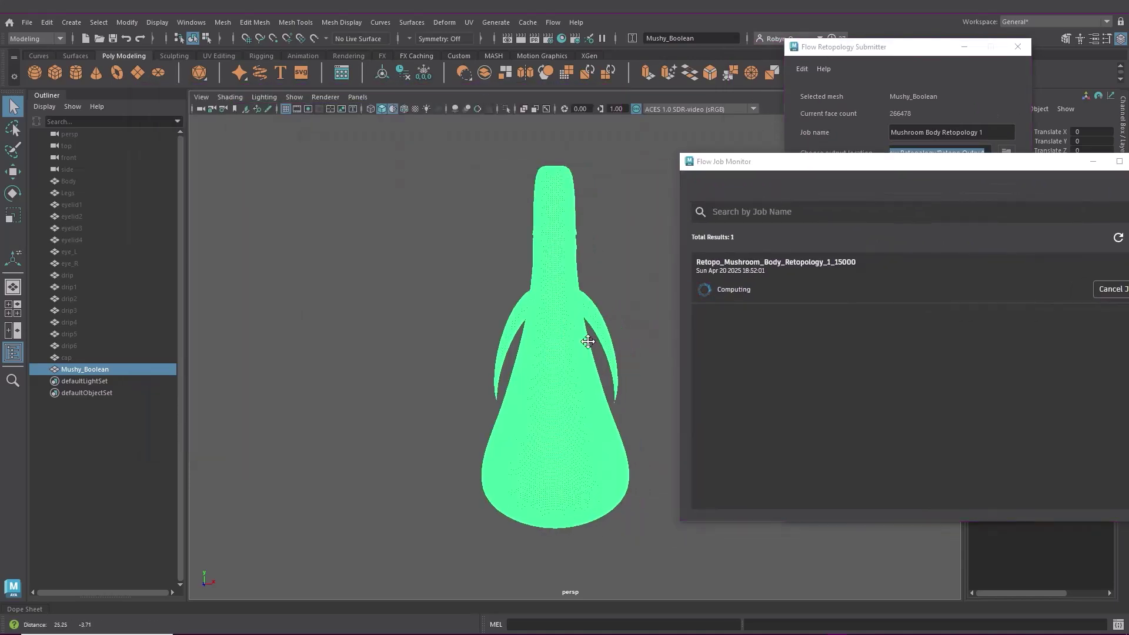
pyautogui.hotkey('ctrl', 'z')
pyautogui.click(528, 360)
# - Create a polygon cylinder right of the mushroom, scaled up and stretched taller
pyautogui.click(75, 73)
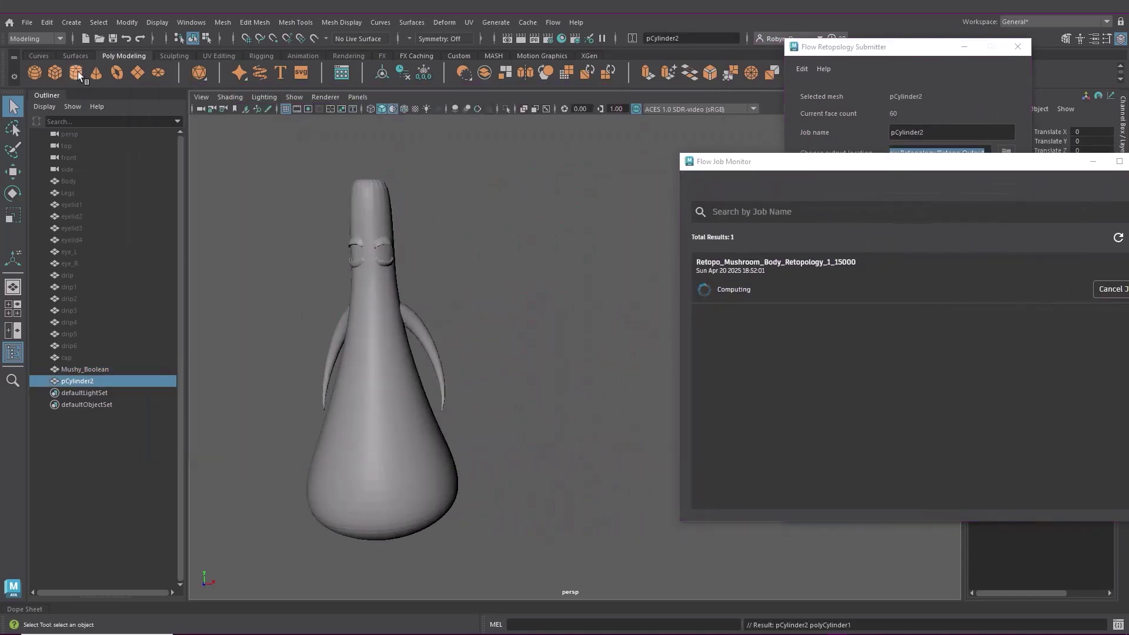
pyautogui.press('w')
pyautogui.moveTo(436, 355); pyautogui.dragTo(531, 359)
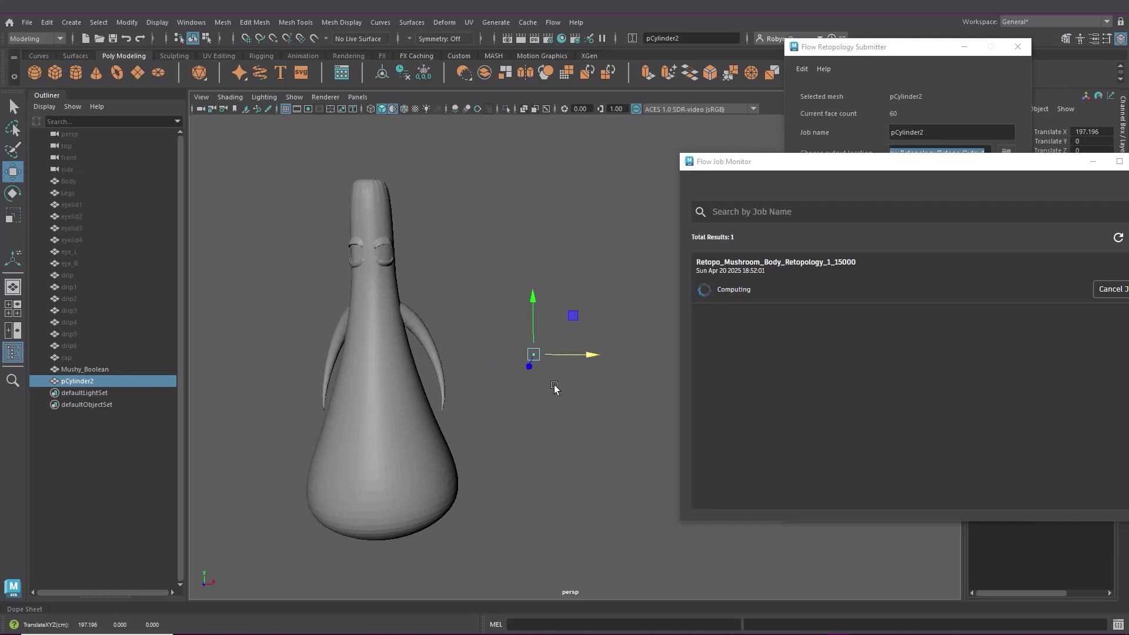
pyautogui.press('r')
pyautogui.moveTo(553, 388); pyautogui.dragTo(646, 366, button='middle')
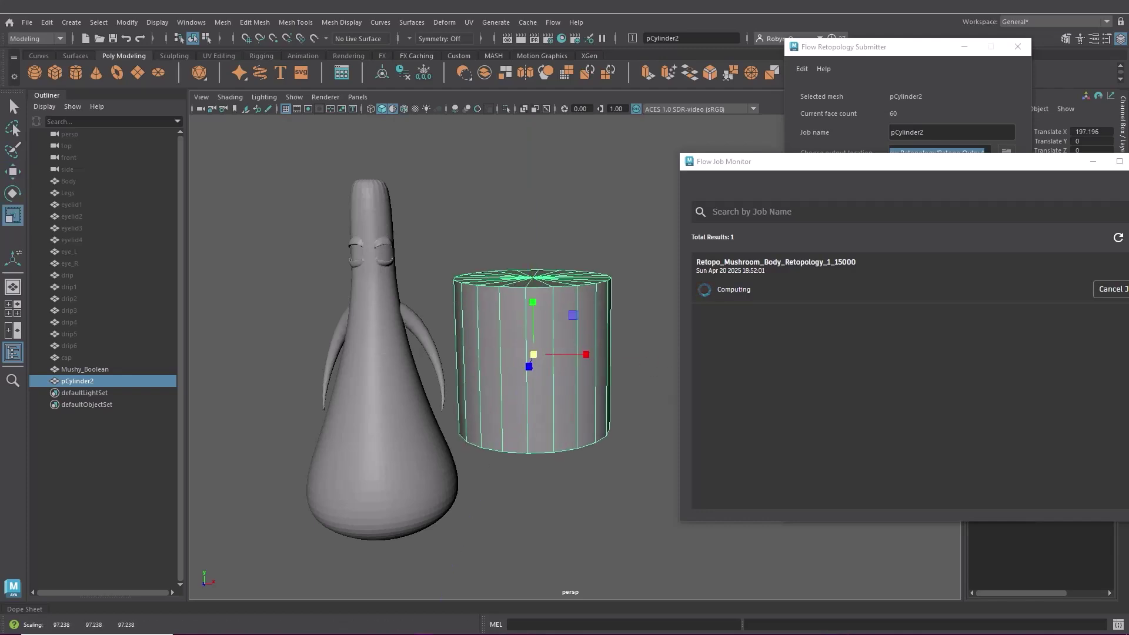
pyautogui.moveTo(533, 301); pyautogui.dragTo(533, 251)
pyautogui.keyDown('alt'); pyautogui.moveTo(588, 357); pyautogui.dragTo(671, 435); pyautogui.keyUp('alt')
pyautogui.keyDown('alt'); pyautogui.moveTo(603, 362); pyautogui.dragTo(585, 390); pyautogui.keyUp('alt')
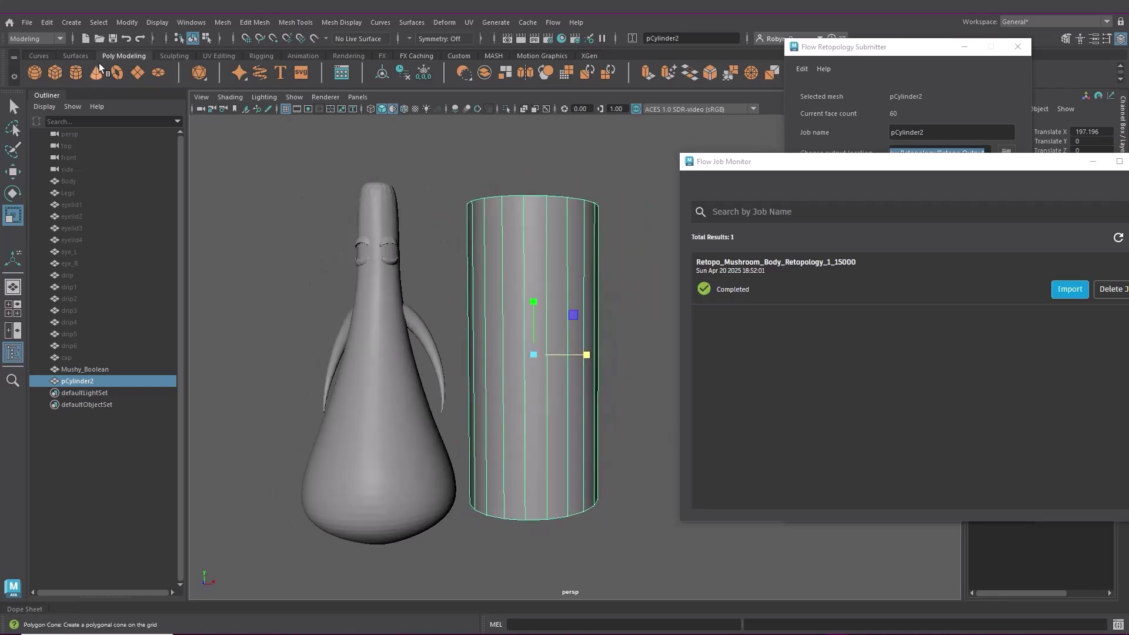
pyautogui.moveTo(806, 164); pyautogui.dragTo(382, 114)
# - Open the completed job's details and expand its overview and retopology settings
pyautogui.click(499, 229)
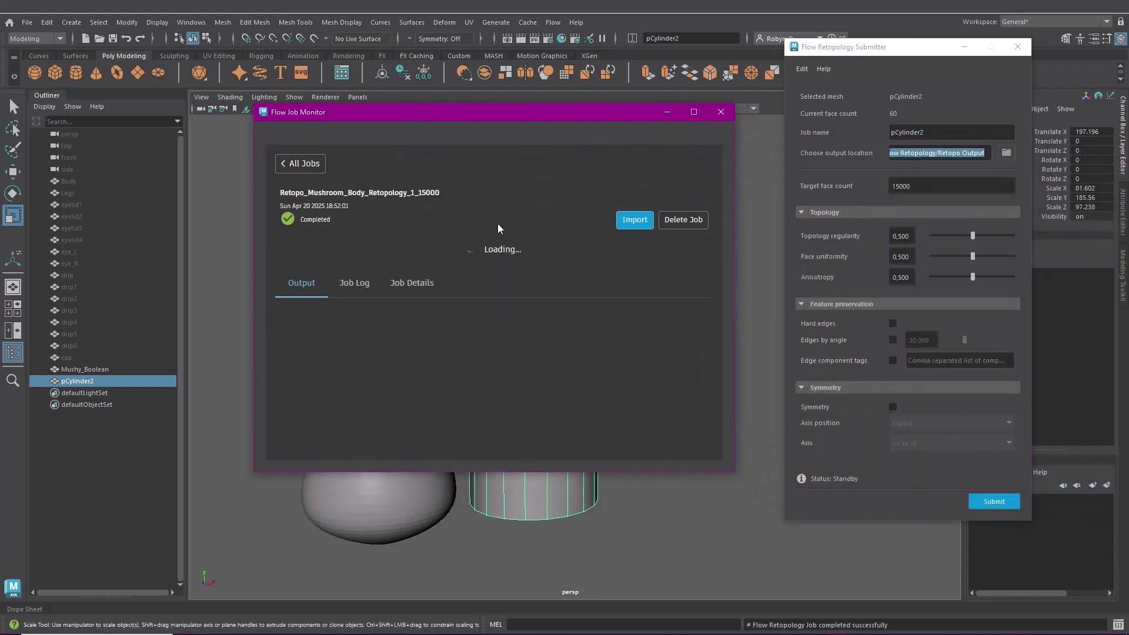
pyautogui.click(412, 266)
pyautogui.click(300, 301)
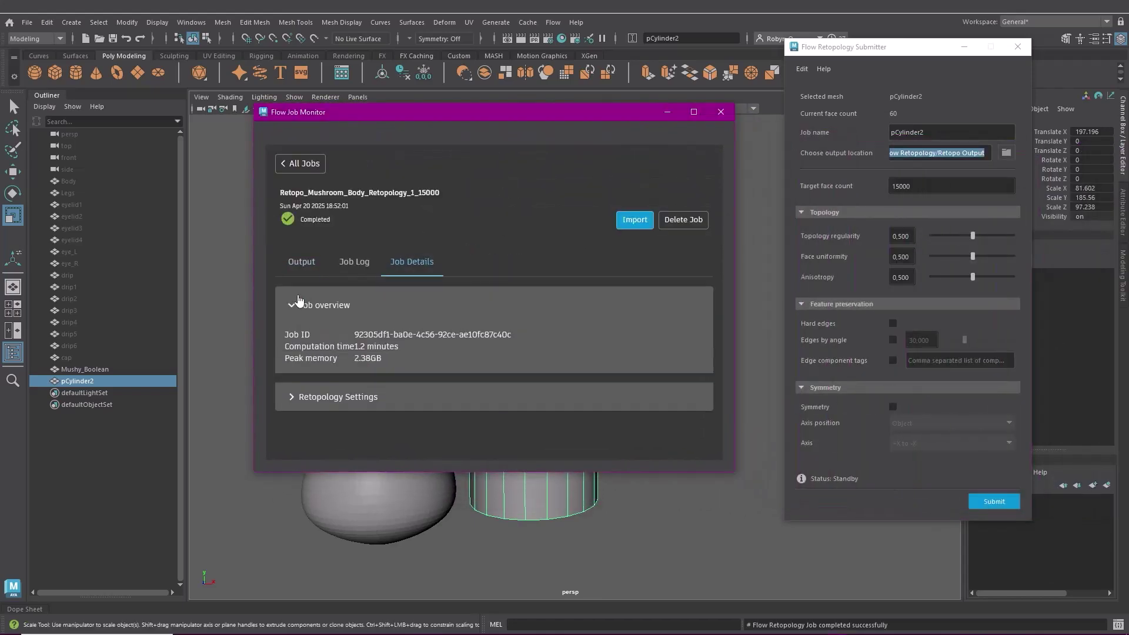
pyautogui.click(404, 396)
pyautogui.scroll(-2, 496, 382)
pyautogui.scroll(2, 493, 383)
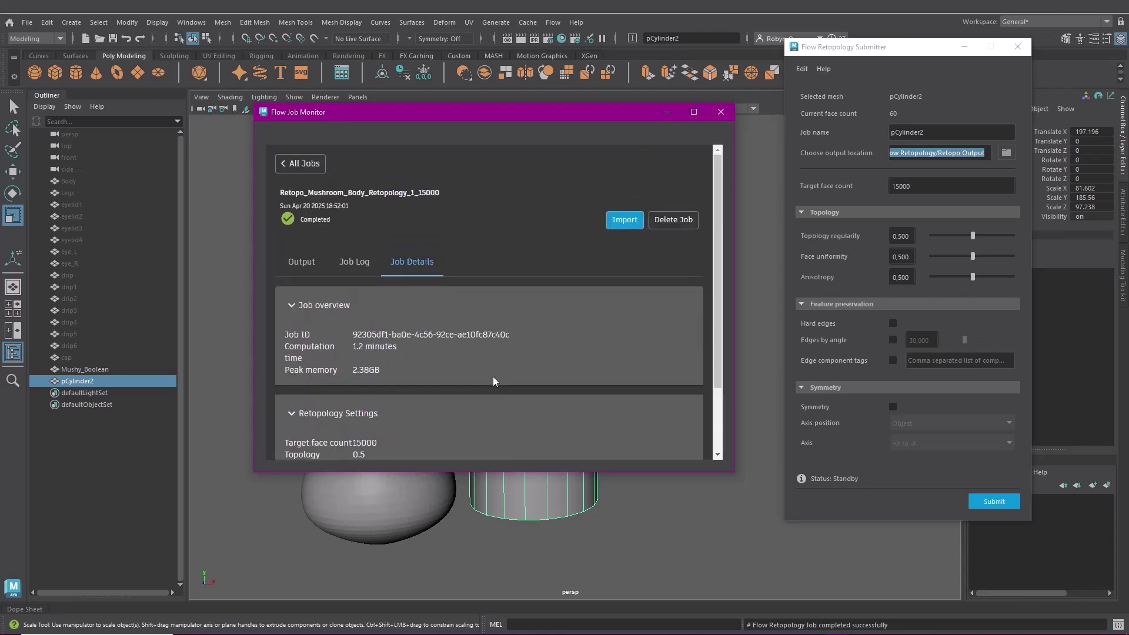
# - View the job log and output file location, then return to All Jobs
pyautogui.click(355, 266)
pyautogui.click(302, 264)
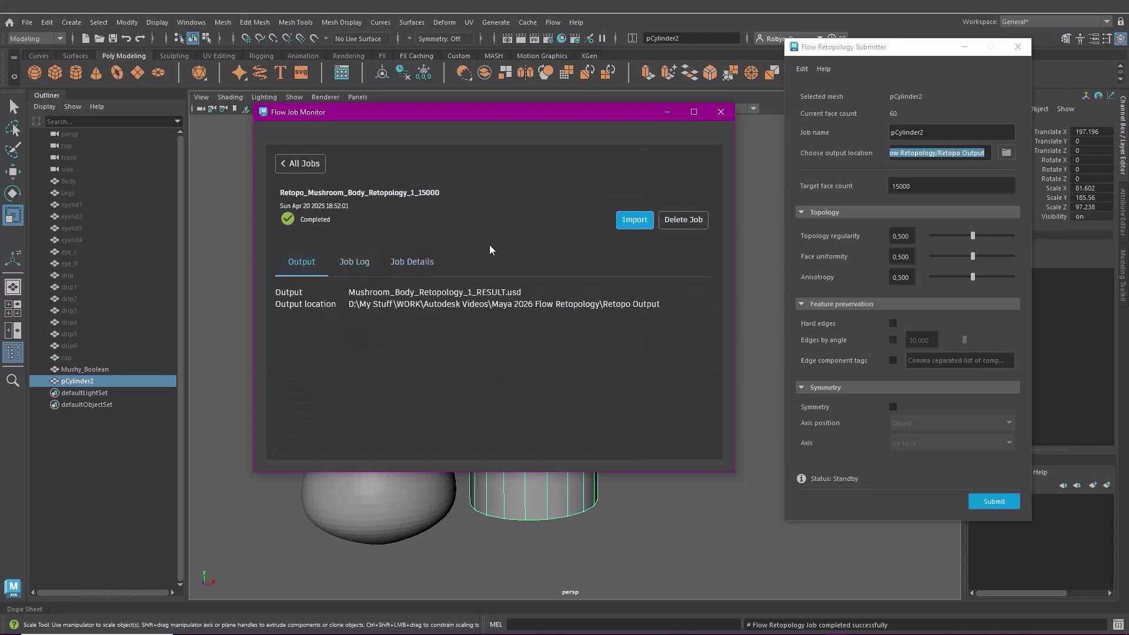
pyautogui.click(302, 164)
# - Import Mushroom_Body_Retopology_1 and slide it left of the original sculpt along X
pyautogui.click(639, 241)
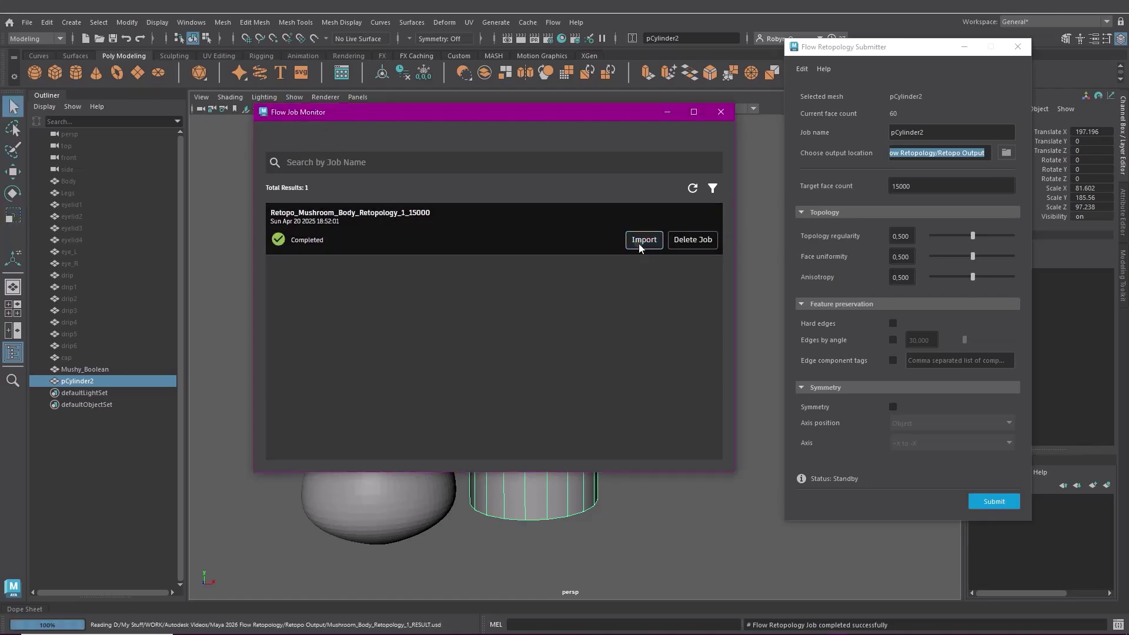
pyautogui.click(120, 393)
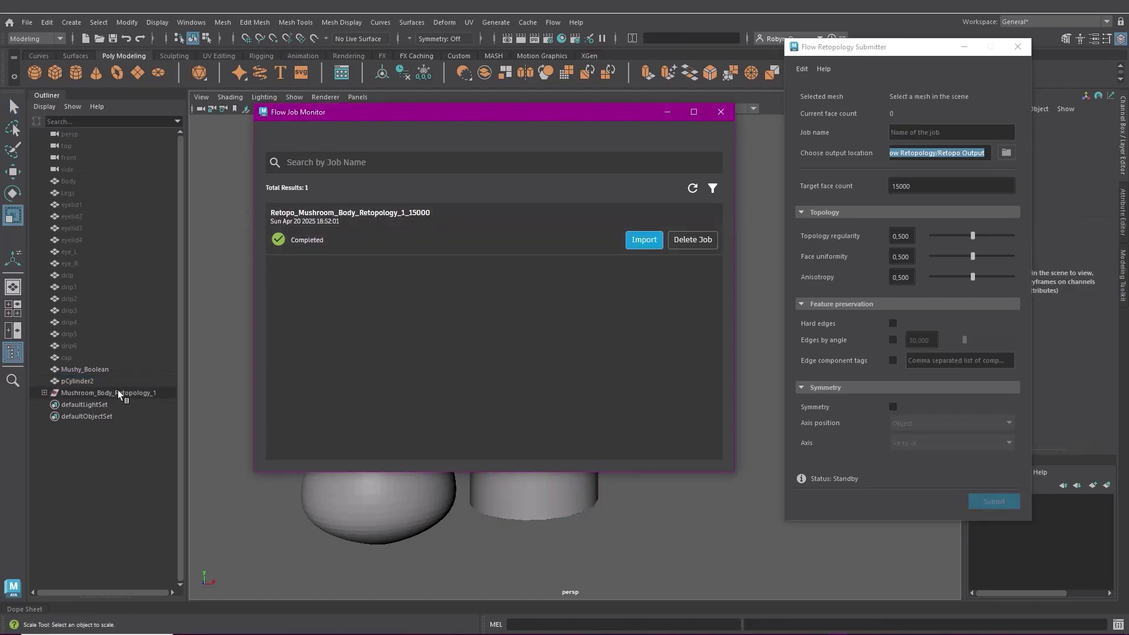
pyautogui.click(668, 117)
pyautogui.scroll(-3, 516, 410)
pyautogui.press('w')
pyautogui.moveTo(475, 523); pyautogui.dragTo(321, 522)
pyautogui.press('f')
# - Orbit and zoom around the retopo mesh to inspect its stalk, eye area and all three objects
pyautogui.scroll(5, 588, 330)
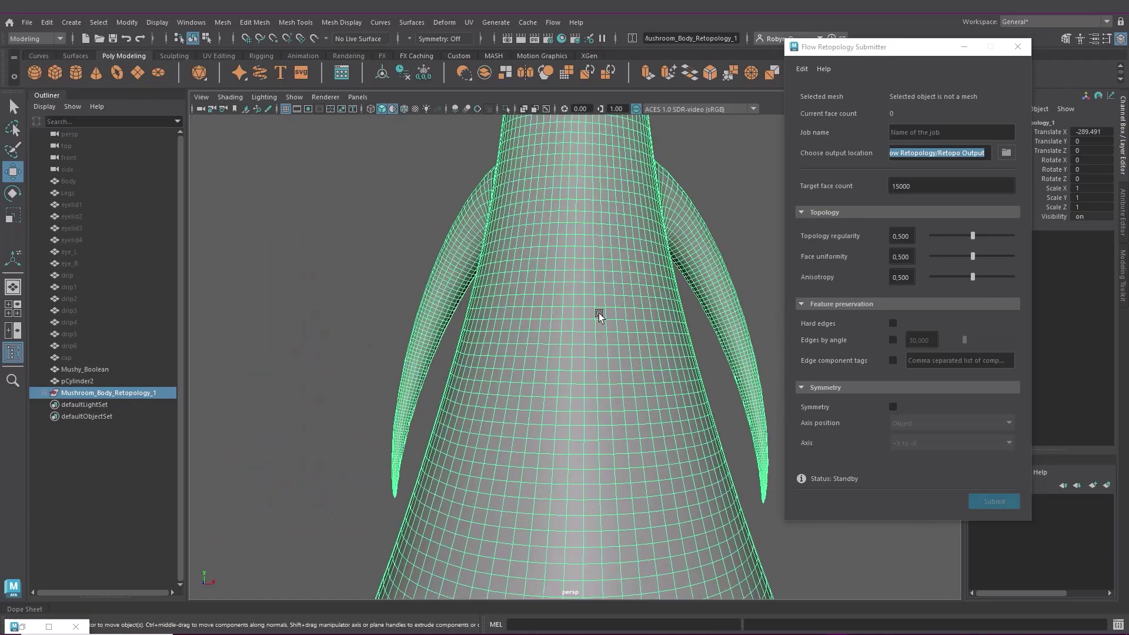
pyautogui.scroll(-5, 594, 292)
pyautogui.keyDown('alt'); pyautogui.moveTo(532, 547); pyautogui.dragTo(378, 449); pyautogui.keyUp('alt')
pyautogui.scroll(5, 525, 396)
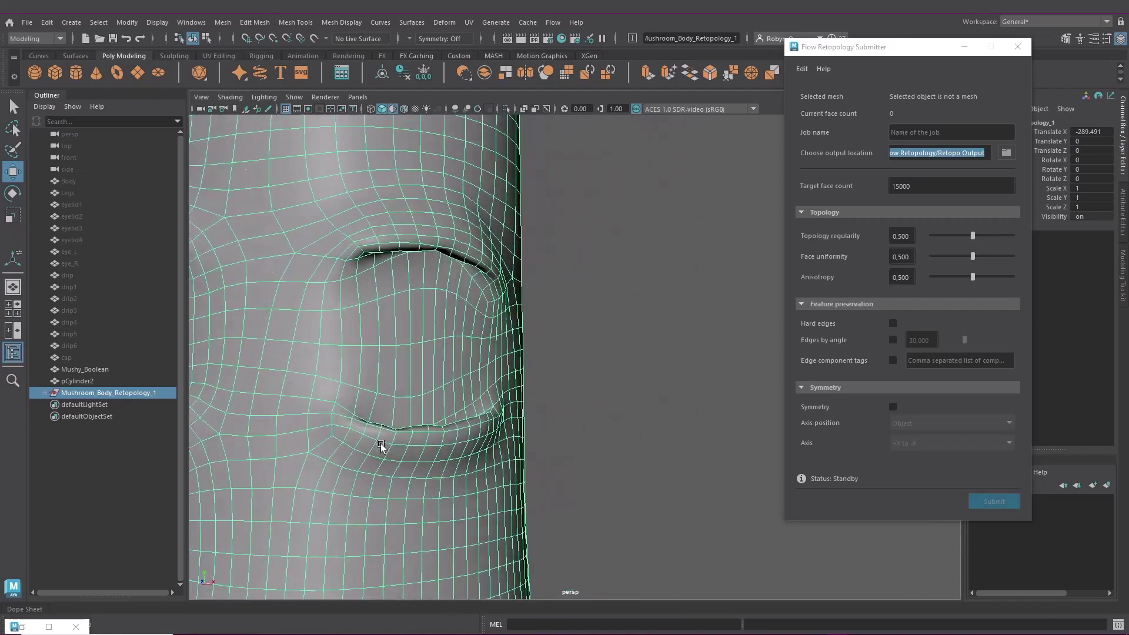
pyautogui.scroll(-5, 482, 469)
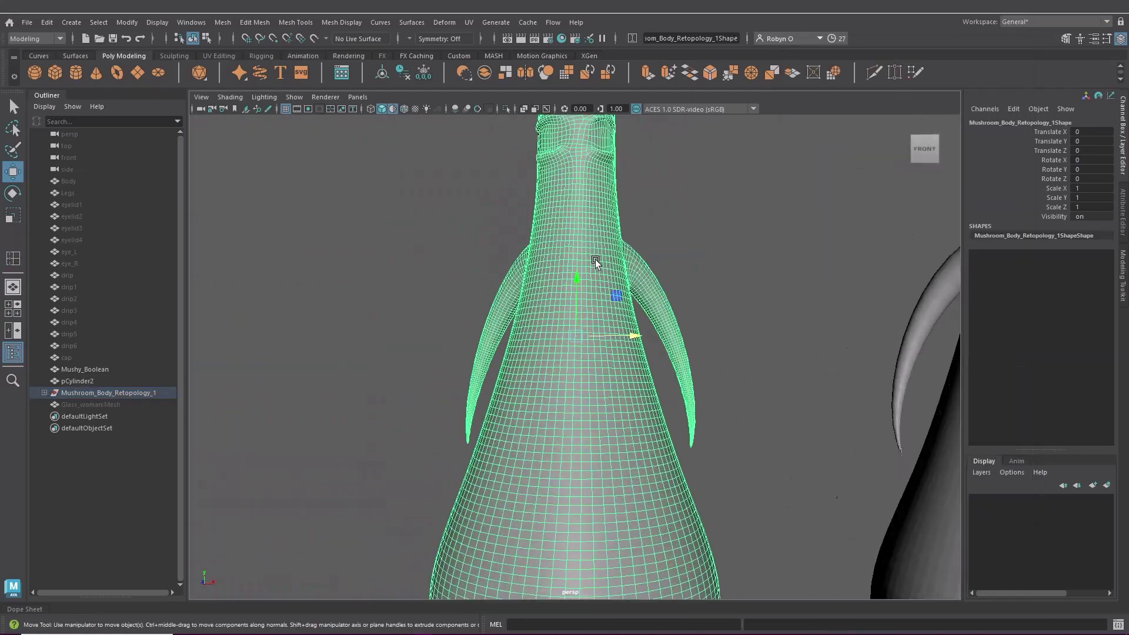
pyautogui.scroll(3, 595, 259)
pyautogui.scroll(-3, 616, 283)
pyautogui.scroll(5, 610, 319)
pyautogui.keyDown('alt'); pyautogui.moveTo(612, 430); pyautogui.dragTo(766, 460); pyautogui.keyUp('alt')
pyautogui.scroll(-5, 765, 460)
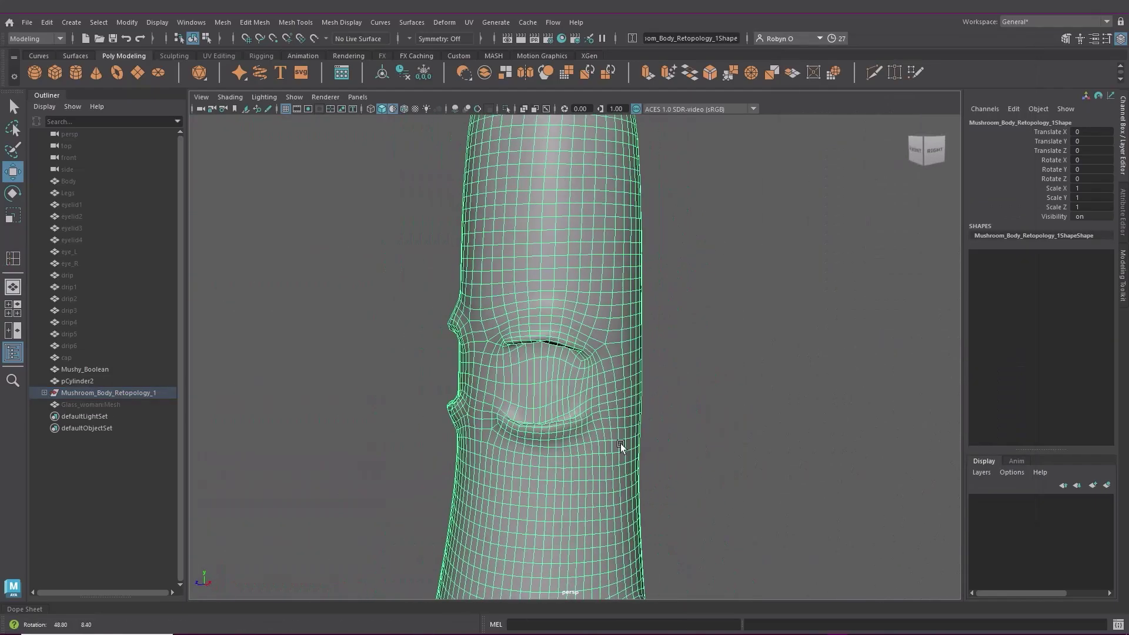
pyautogui.scroll(-5, 766, 460)
pyautogui.keyDown('alt'); pyautogui.moveTo(580, 405); pyautogui.dragTo(609, 371); pyautogui.keyUp('alt')
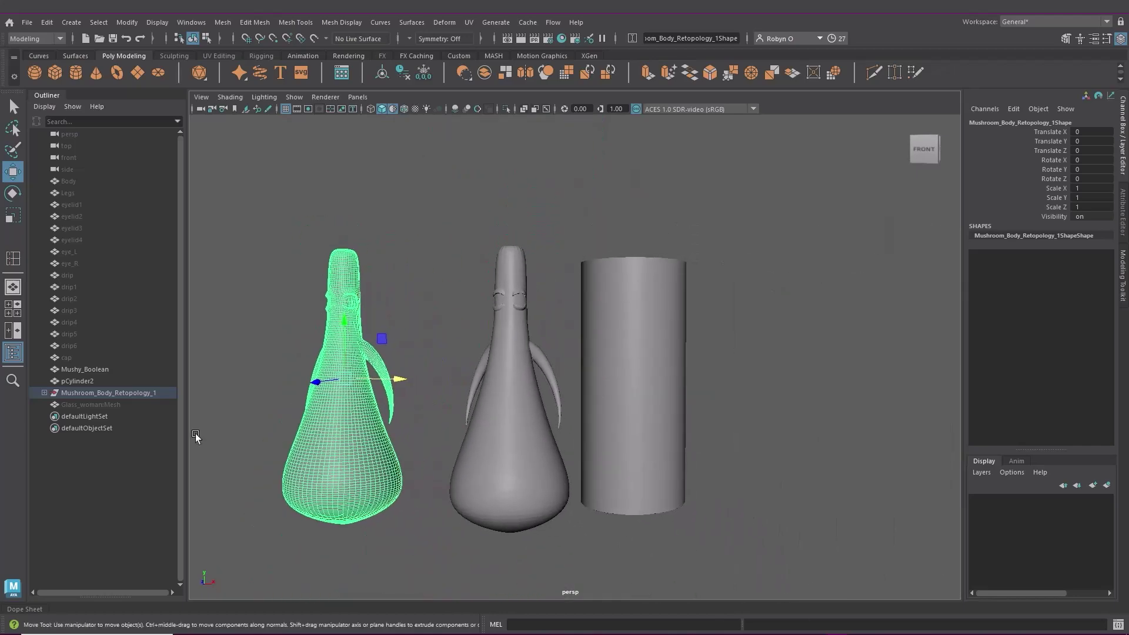
# - Select Glass_woman:Mesh and enable symmetry for its 500-face retopology job
pyautogui.click(115, 404)
pyautogui.keyDown('alt'); pyautogui.moveTo(665, 176); pyautogui.dragTo(556, 200, button='middle'); pyautogui.keyUp('alt')
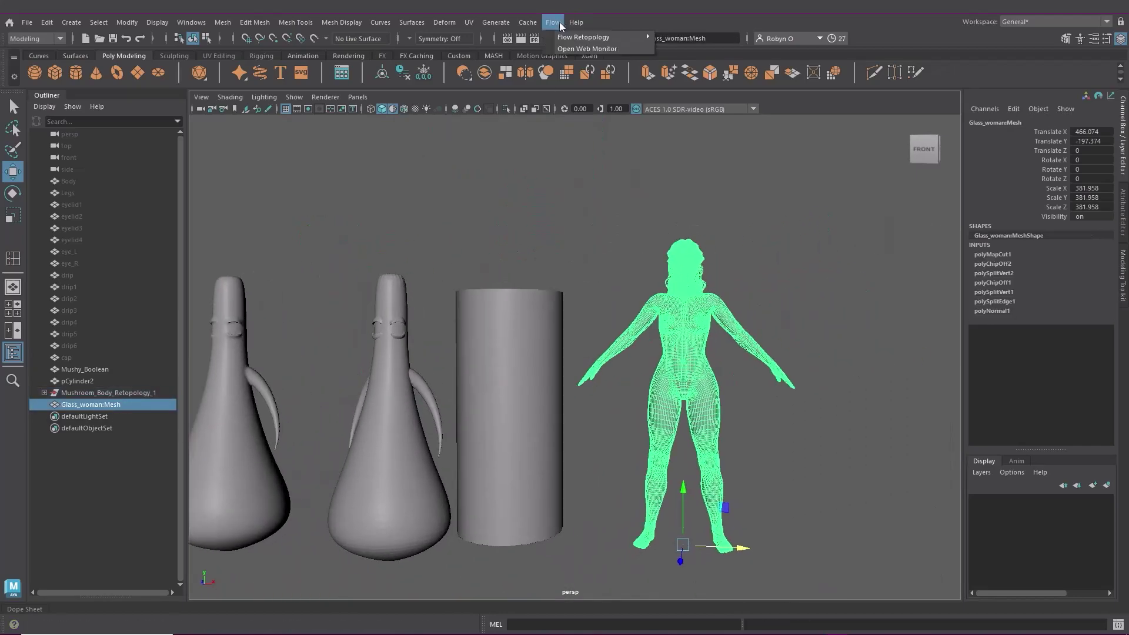
pyautogui.moveTo(563, 84); pyautogui.dragTo(901, 42)
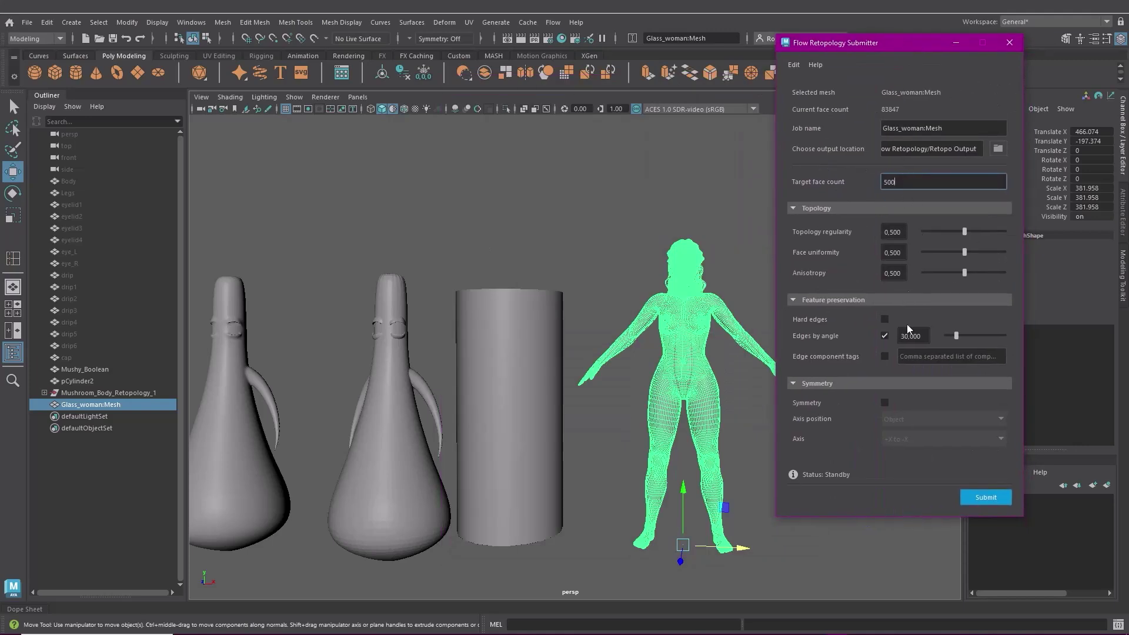
pyautogui.click(885, 402)
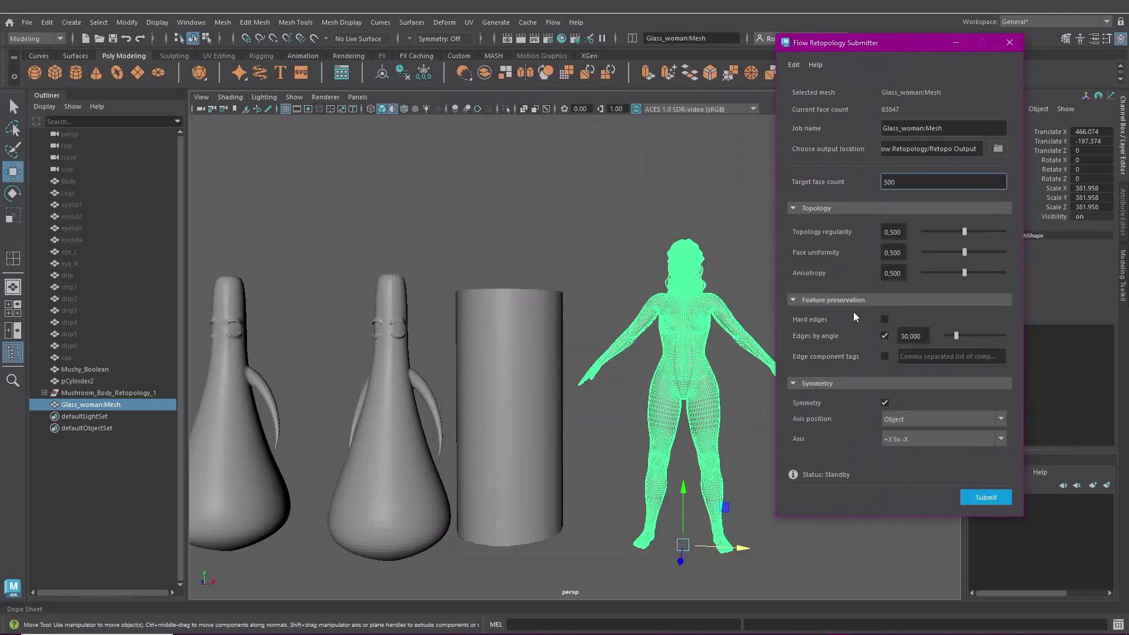
# - Submit a 'cylinder 2' job at 200 faces with edge-angle preservation and symmetry off
pyautogui.click(513, 338)
pyautogui.click(921, 128)
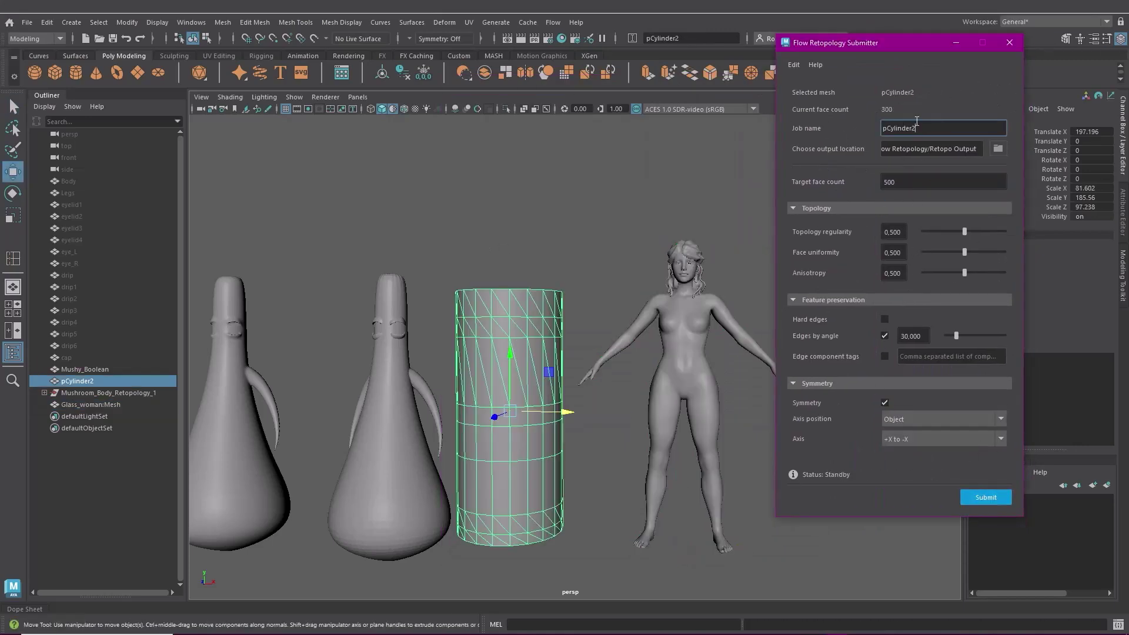
pyautogui.write('cylinder 2')
pyautogui.press('Tab')
pyautogui.press('Tab')
pyautogui.write('200')
pyautogui.click(884, 336)
pyautogui.click(884, 401)
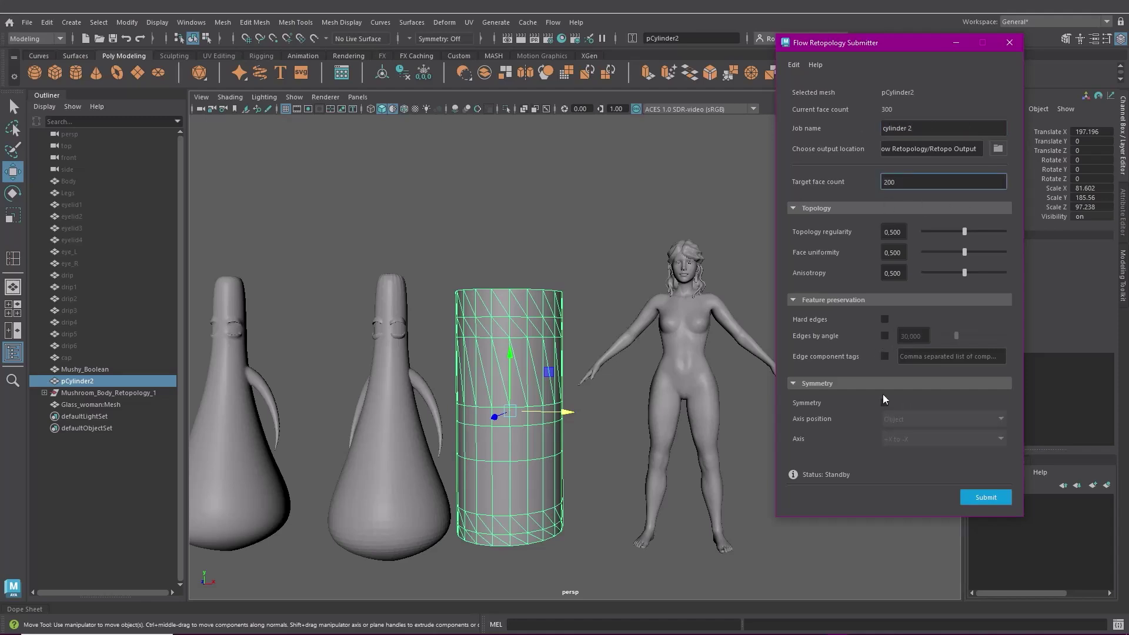
pyautogui.click(995, 497)
# - Submit an 'another test' job for Mushy_Boolean with symmetry enabled
pyautogui.click(388, 383)
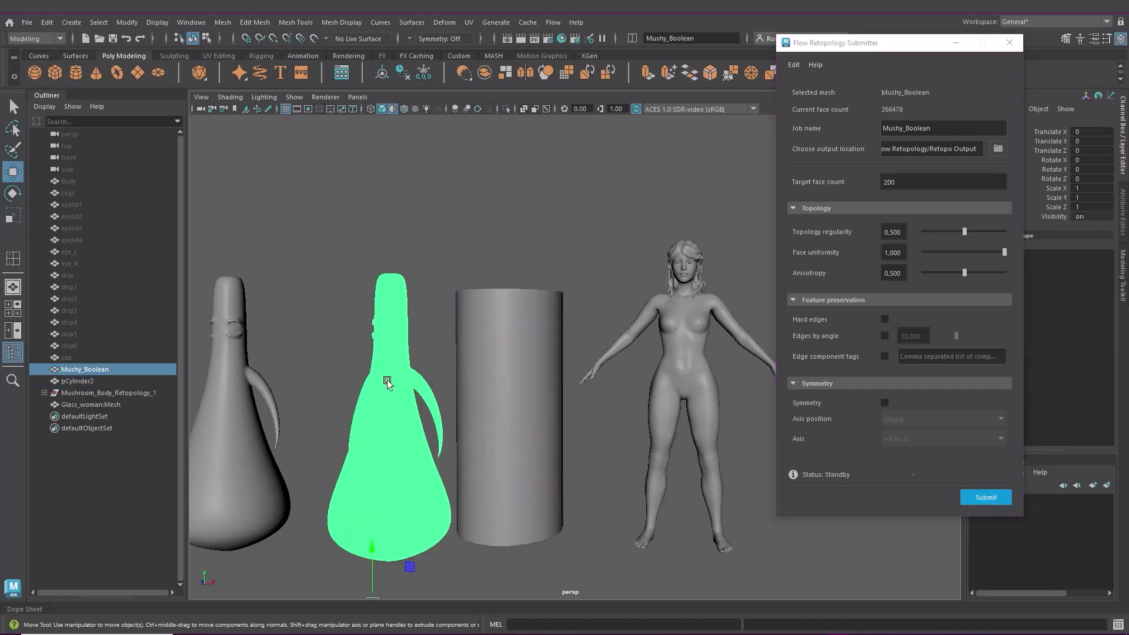
pyautogui.click(907, 124)
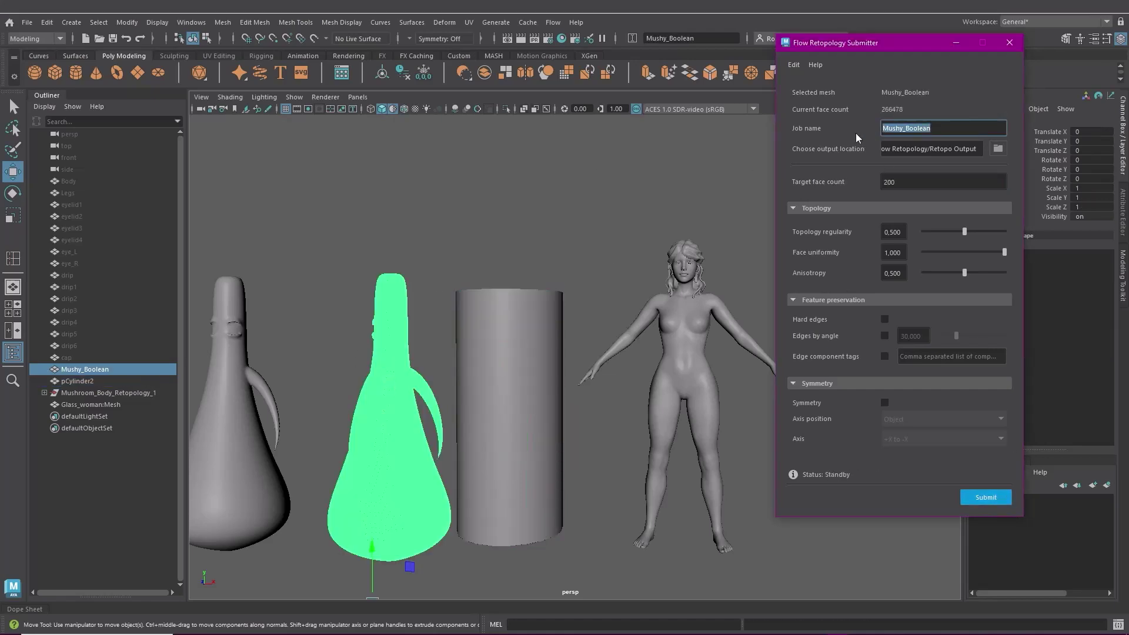
pyautogui.write('another test')
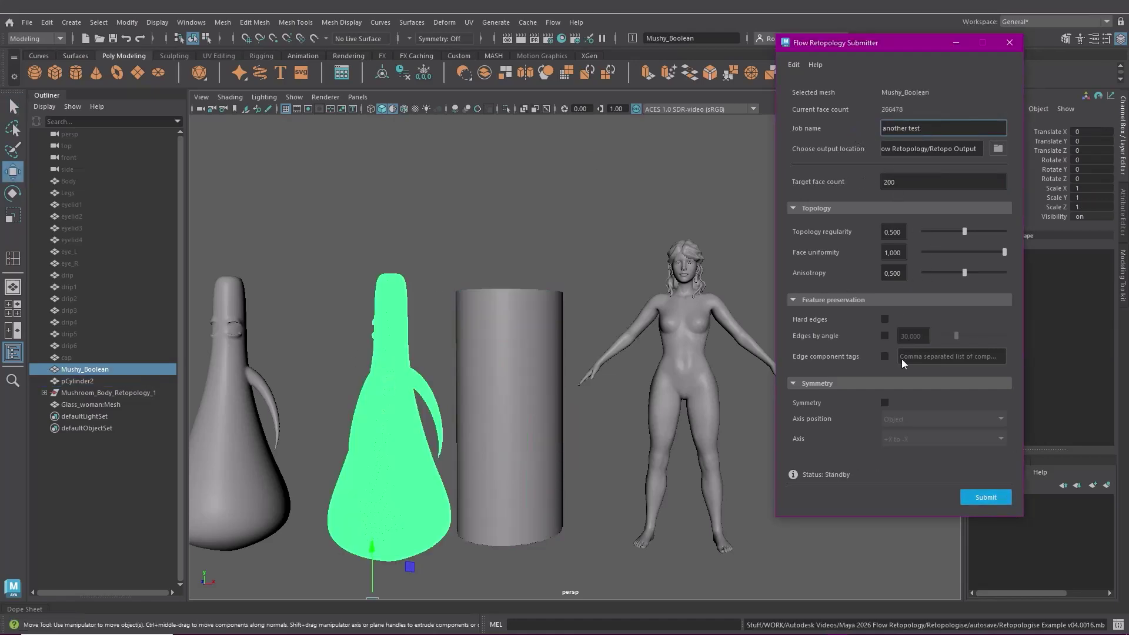
pyautogui.click(885, 403)
pyautogui.click(979, 498)
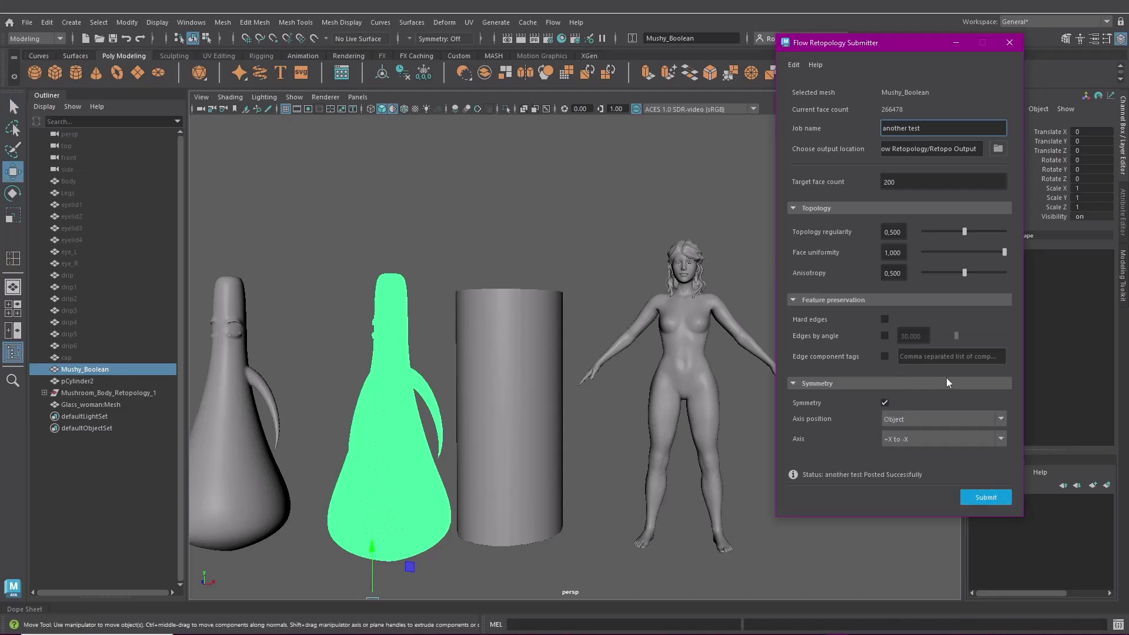
# - Open the Flow Job Monitor from the Flow menu
pyautogui.click(552, 22)
pyautogui.moveTo(646, 37)
pyautogui.click(698, 46)
# - Move the job monitor to the centre and deselect the Mushy_Boolean mesh
pyautogui.moveTo(697, 48); pyautogui.dragTo(866, 63)
pyautogui.scroll(-3, 466, 354)
pyautogui.click(488, 396)
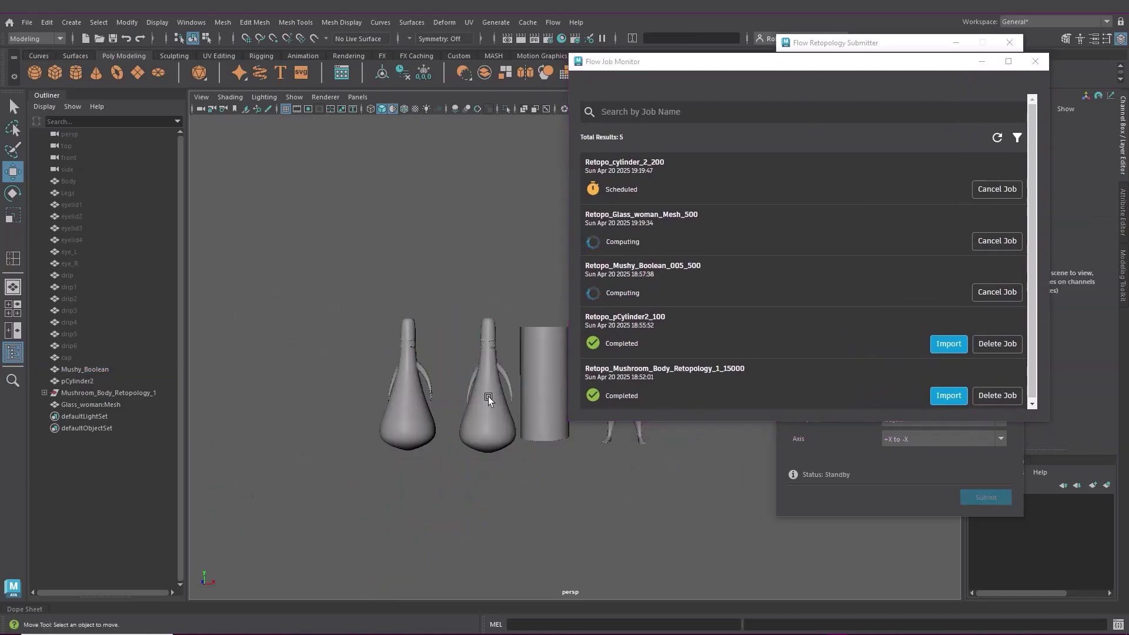
pyautogui.keyDown('alt'); pyautogui.moveTo(488, 396); pyautogui.dragTo(397, 353, button='middle'); pyautogui.keyUp('alt')
pyautogui.scroll(4, 398, 353)
# - Select Mushroom_Body_Retopology_1 and view its stalk edges in wireframe
pyautogui.click(454, 402)
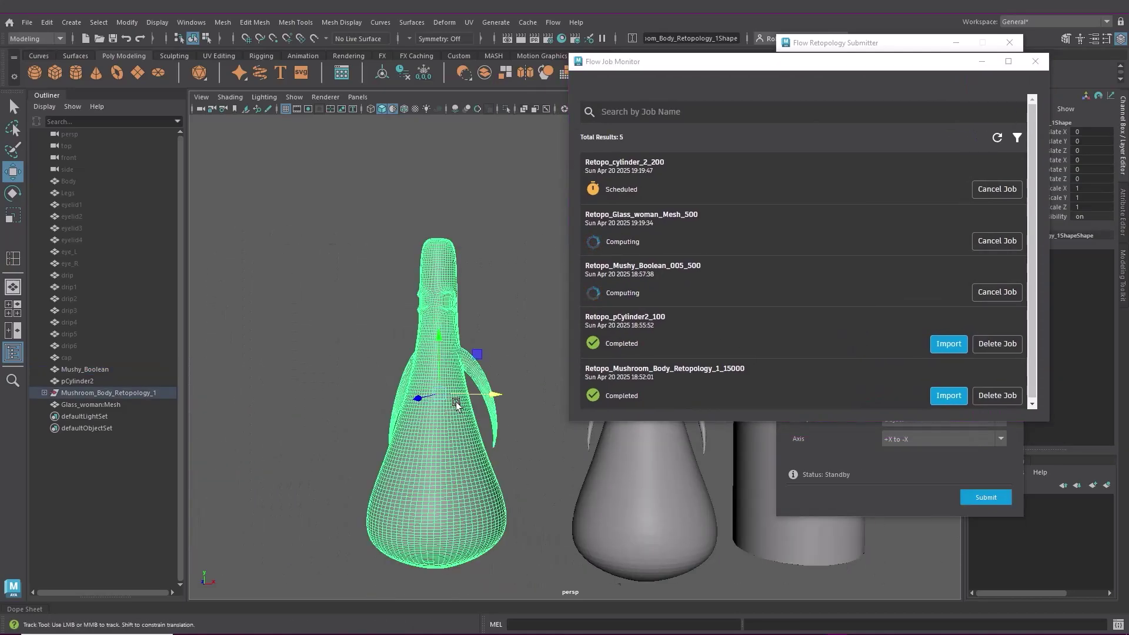
pyautogui.scroll(5, 438, 352)
pyautogui.moveTo(432, 328); pyautogui.dragTo(453, 335, button='right')
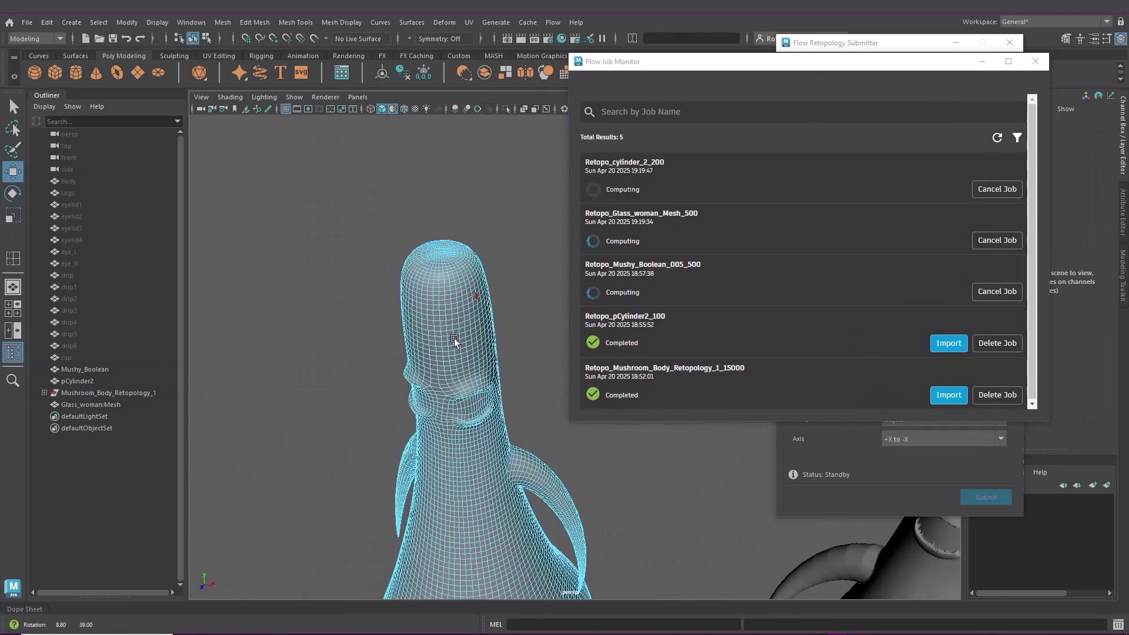
pyautogui.keyDown('alt'); pyautogui.moveTo(453, 335); pyautogui.dragTo(478, 250); pyautogui.keyUp('alt')
pyautogui.press('4')
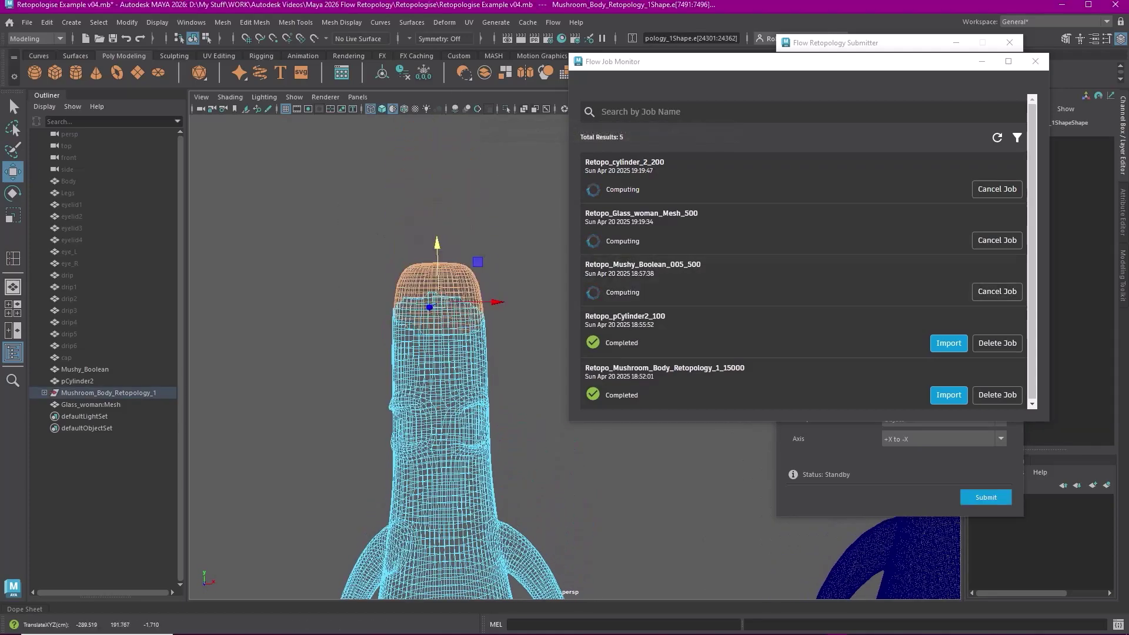